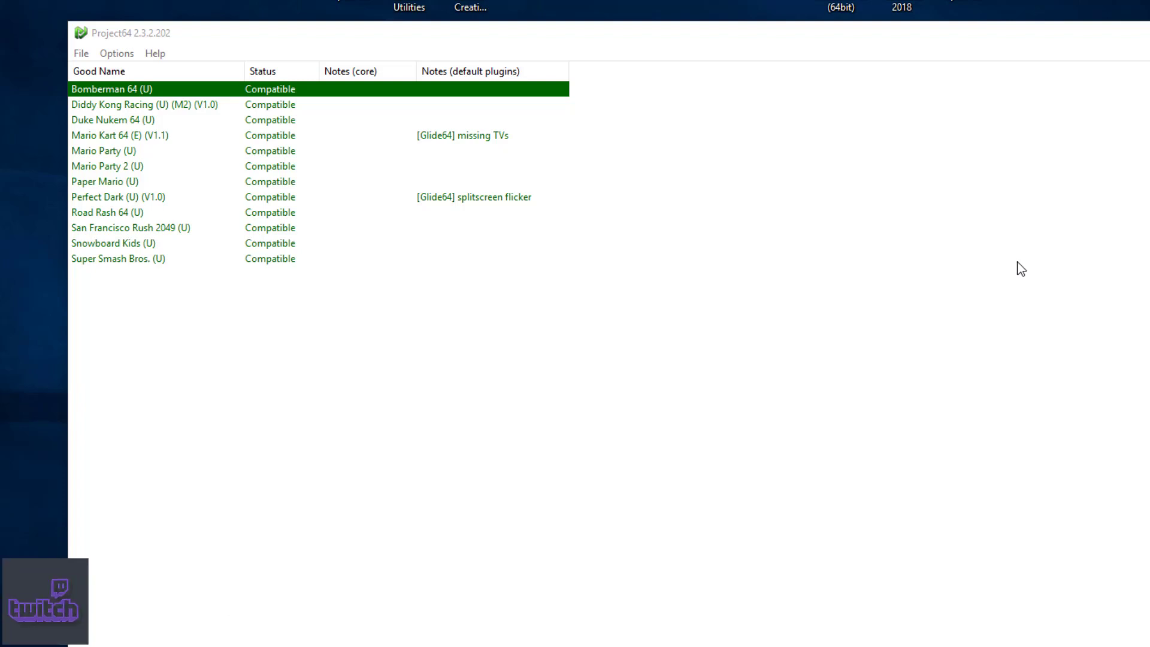
# Step: View the controller plugin configuration, then close it without changing anything
pyautogui.click(115, 58)
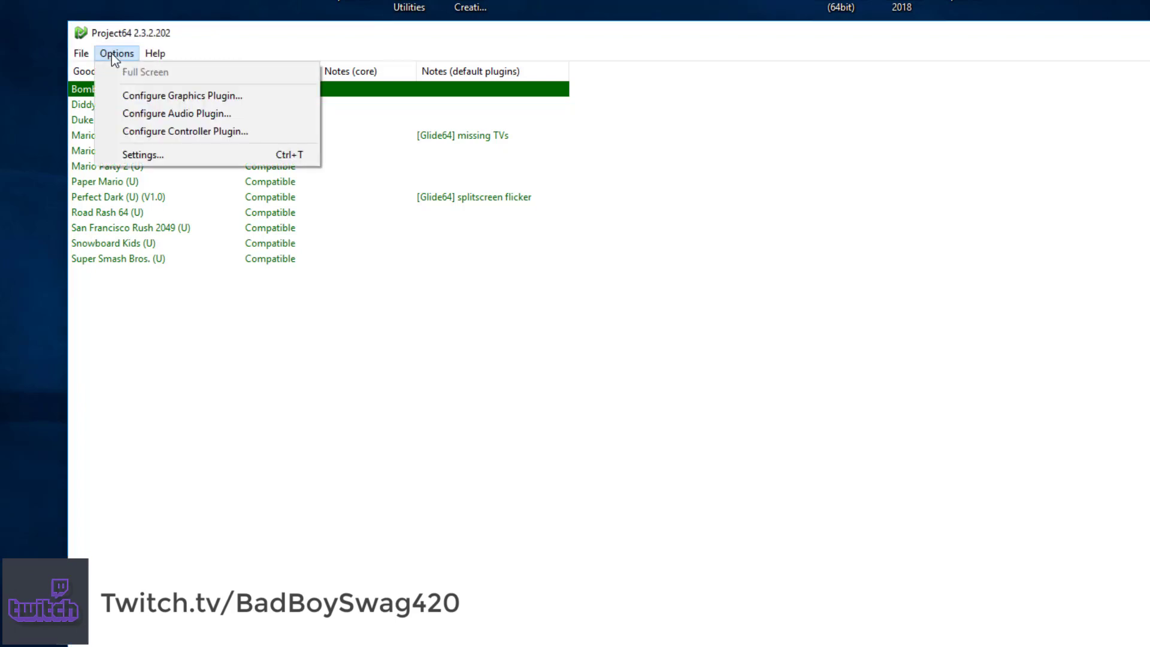
pyautogui.click(170, 127)
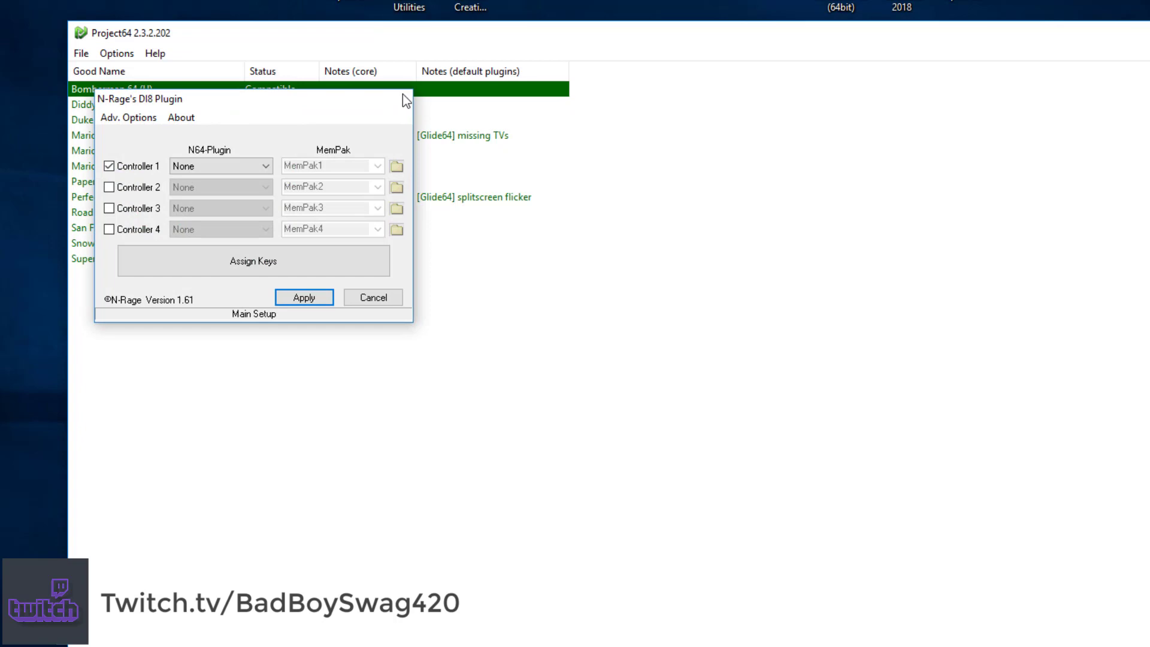
pyautogui.click(405, 99)
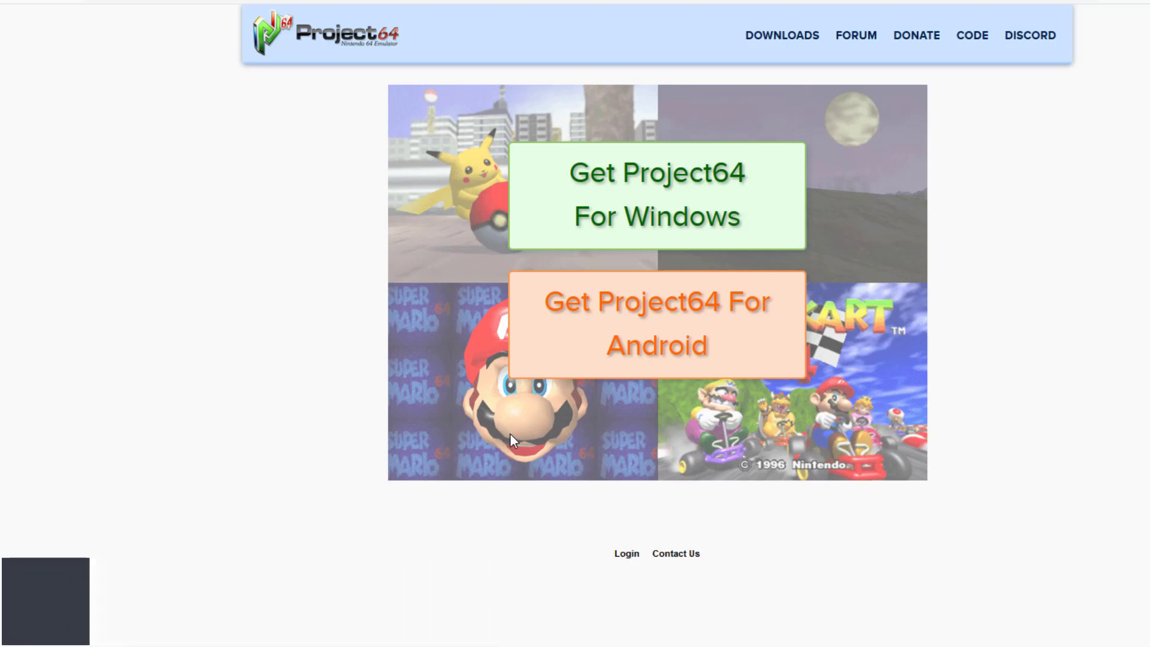
# Step: Request the Project64 installer for Windows from its website and dismiss the file-saving prompt
pyautogui.click(627, 192)
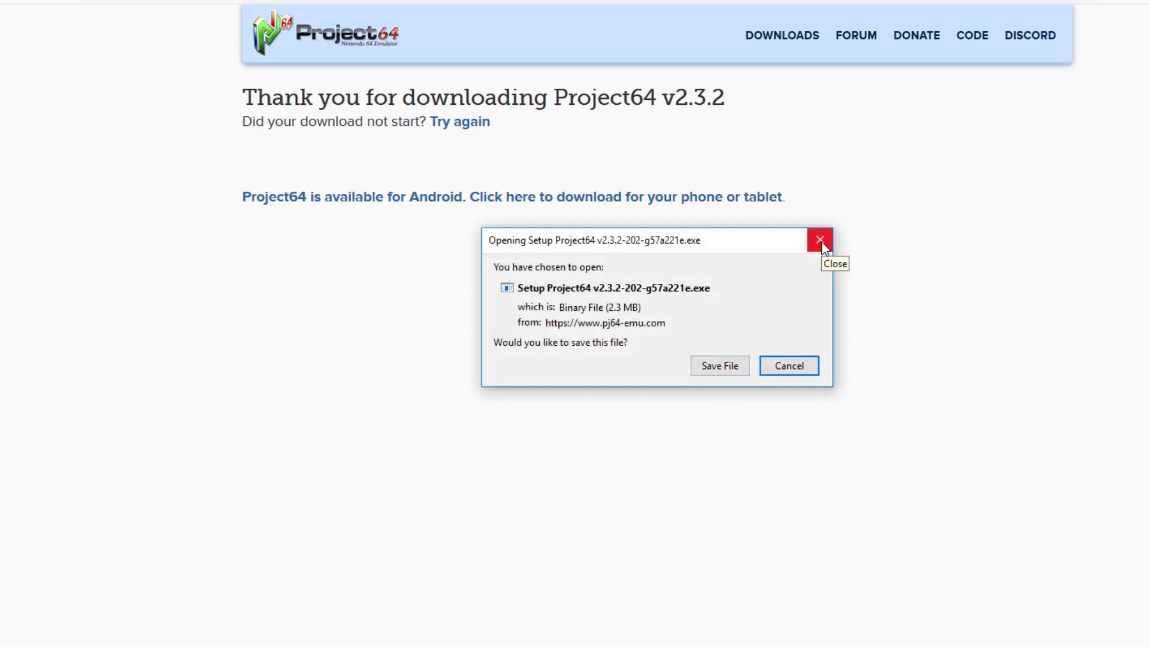
pyautogui.click(822, 242)
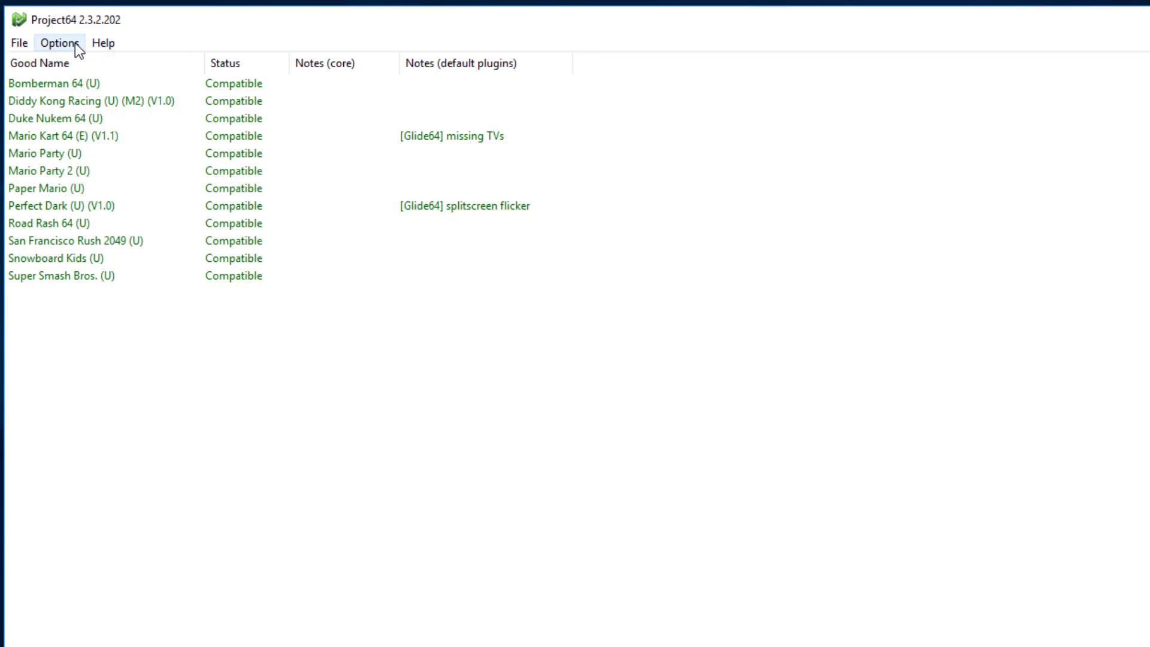
# Step: Bring up the N-Rage controller setup from the emulator, examine its controller options, and cancel out
pyautogui.click(76, 48)
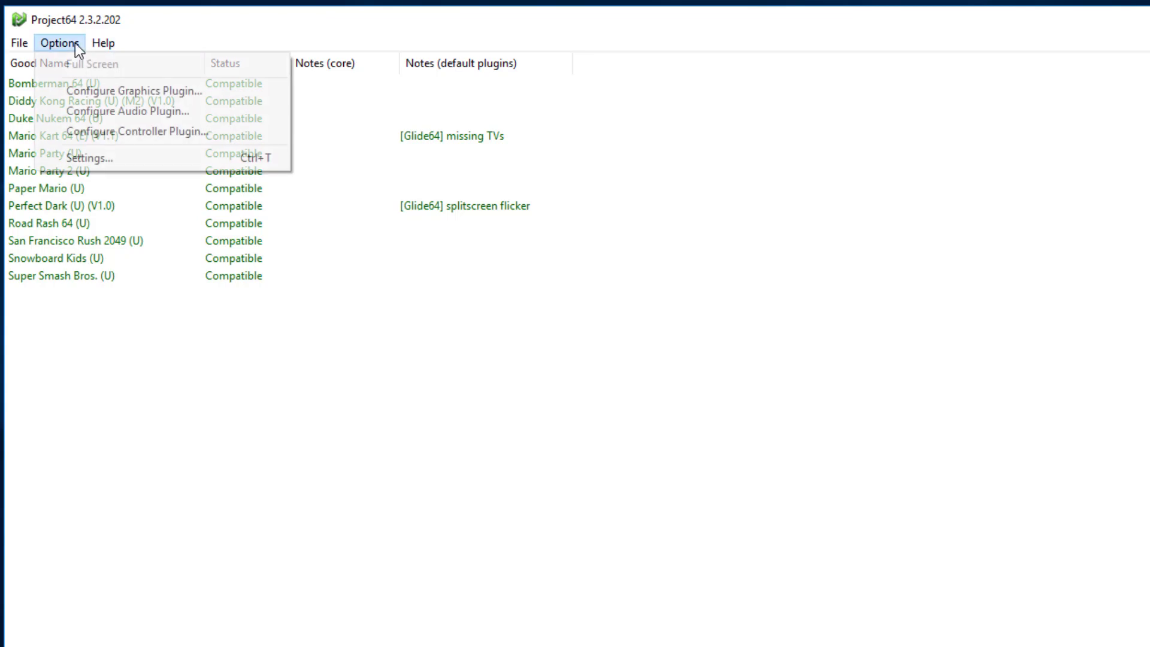
pyautogui.click(125, 130)
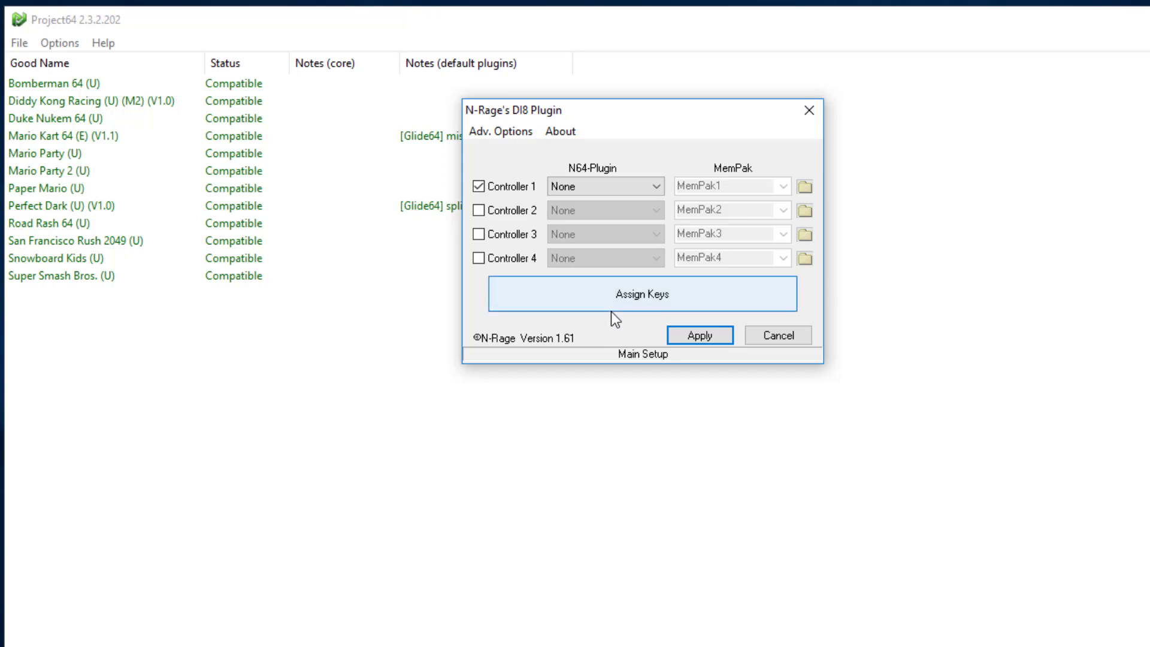
pyautogui.click(773, 336)
# Step: Open the emulator's plugin settings and review the available video and audio plugins without changing them
pyautogui.click(76, 40)
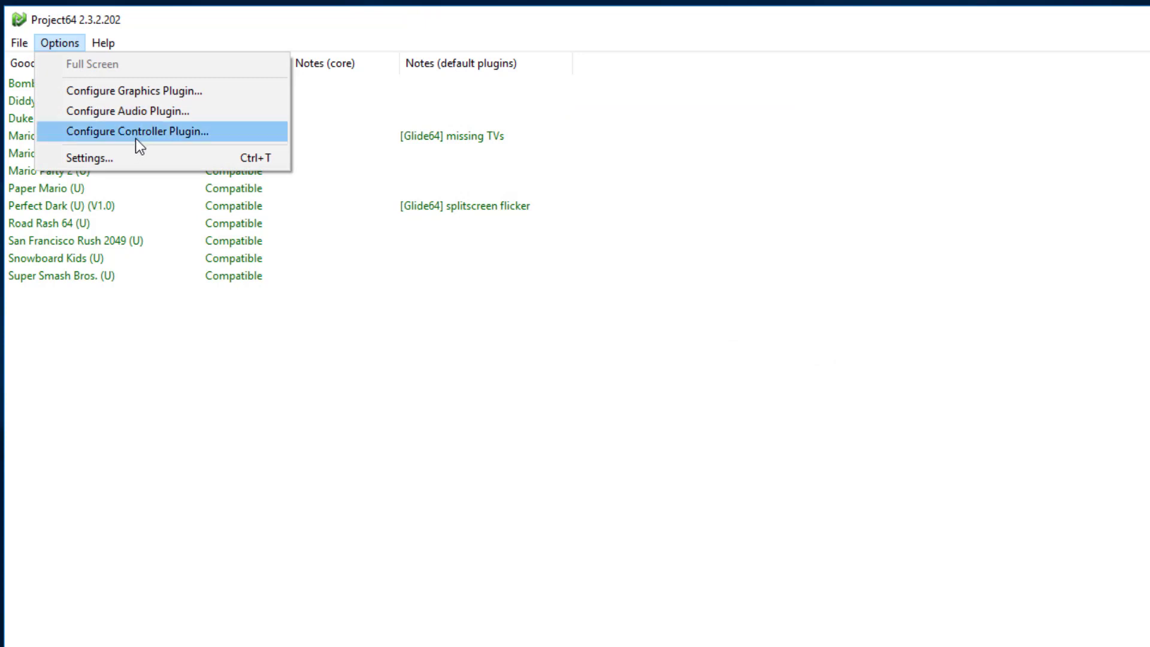
pyautogui.click(132, 158)
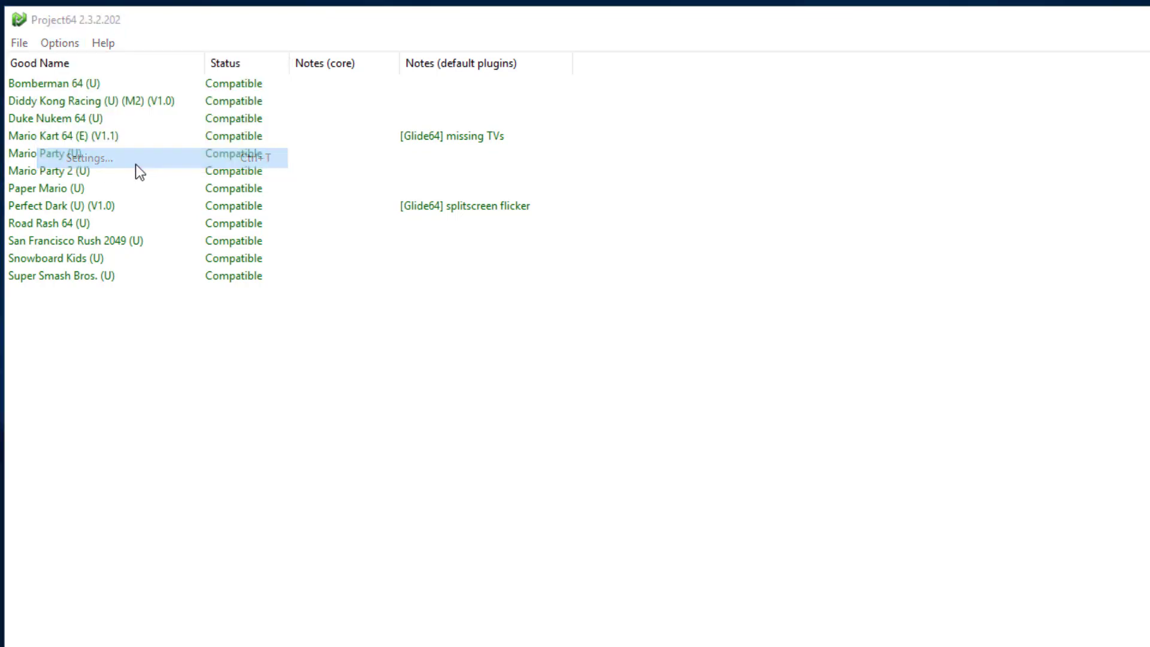
pyautogui.click(487, 347)
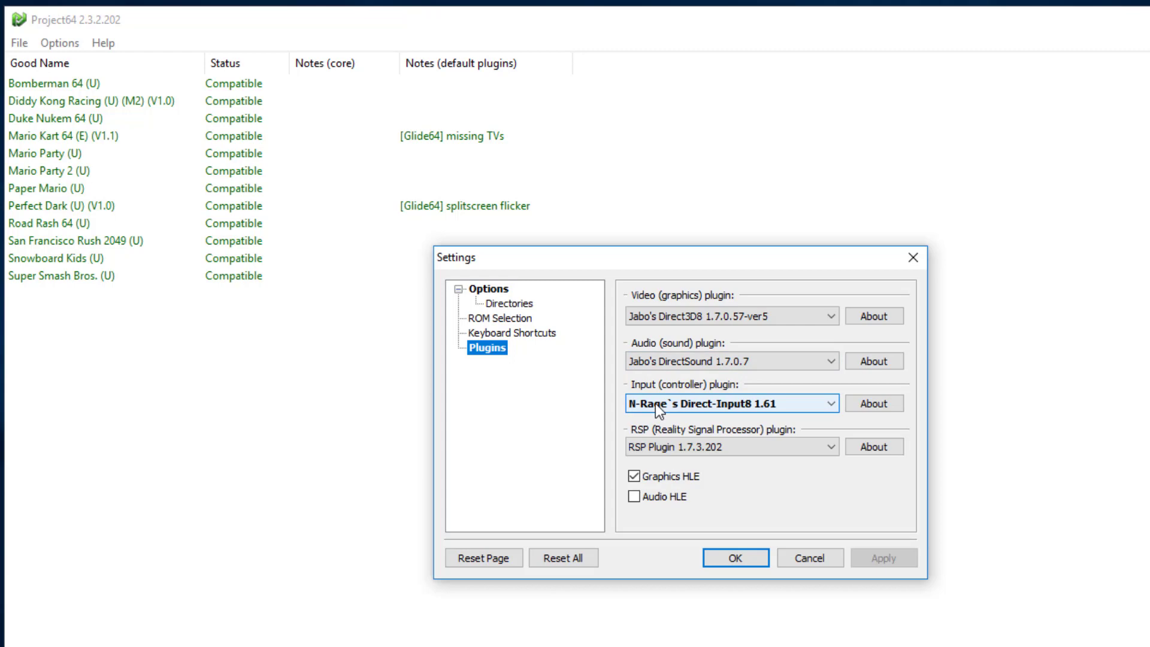
pyautogui.click(692, 319)
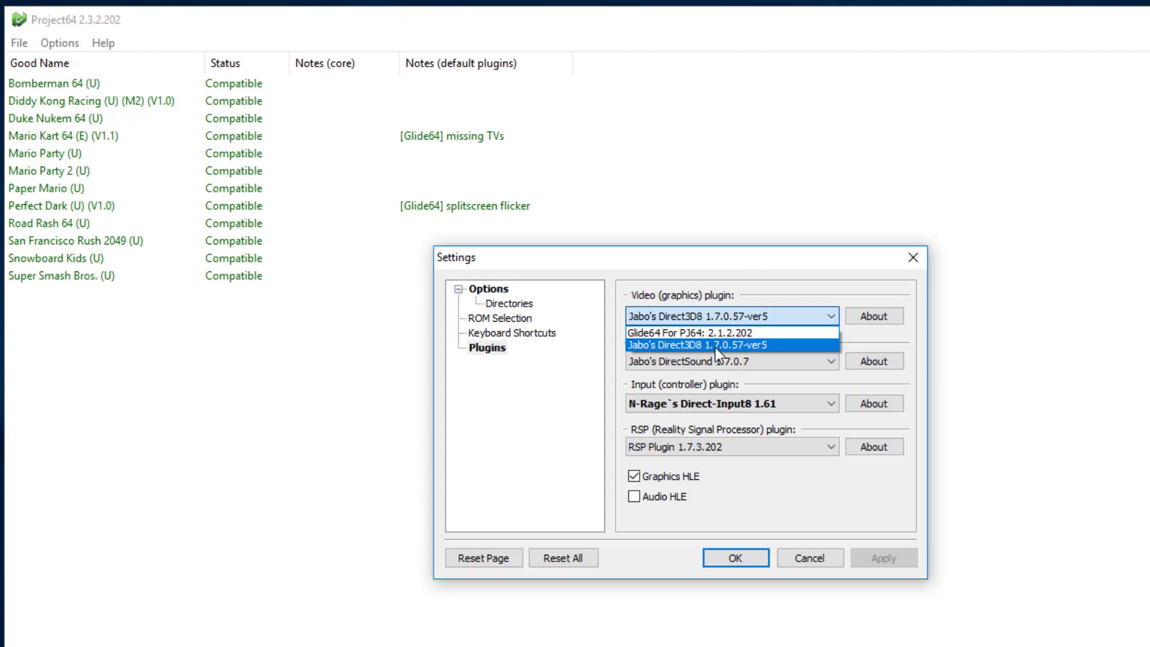
pyautogui.click(788, 268)
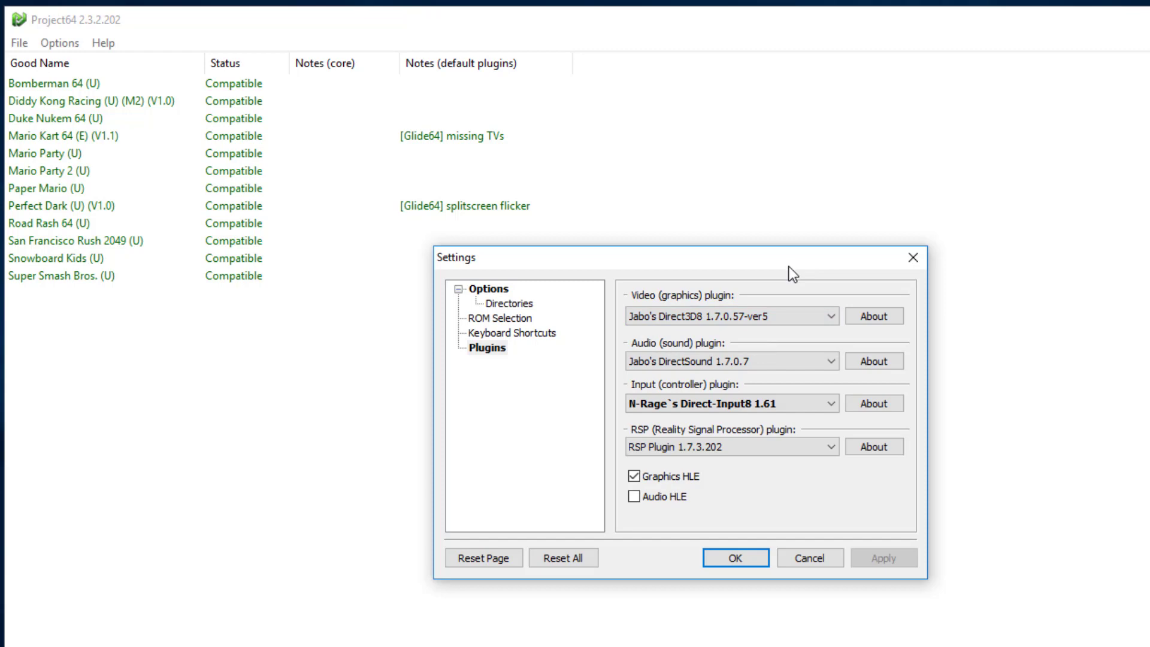
pyautogui.click(742, 364)
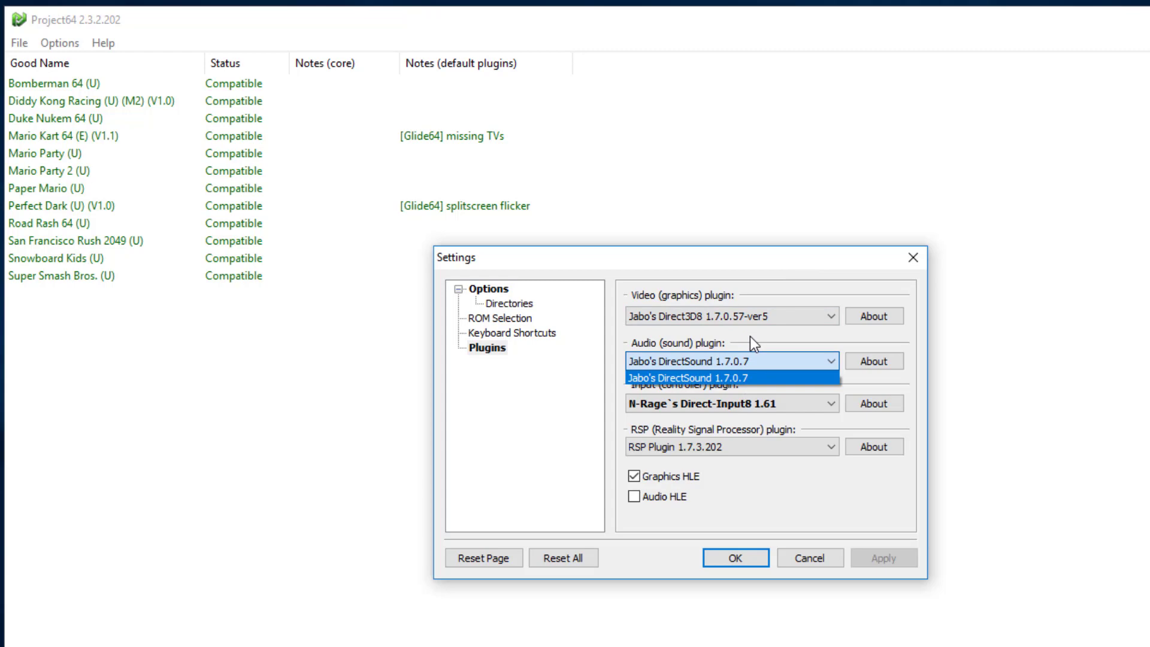
pyautogui.click(750, 336)
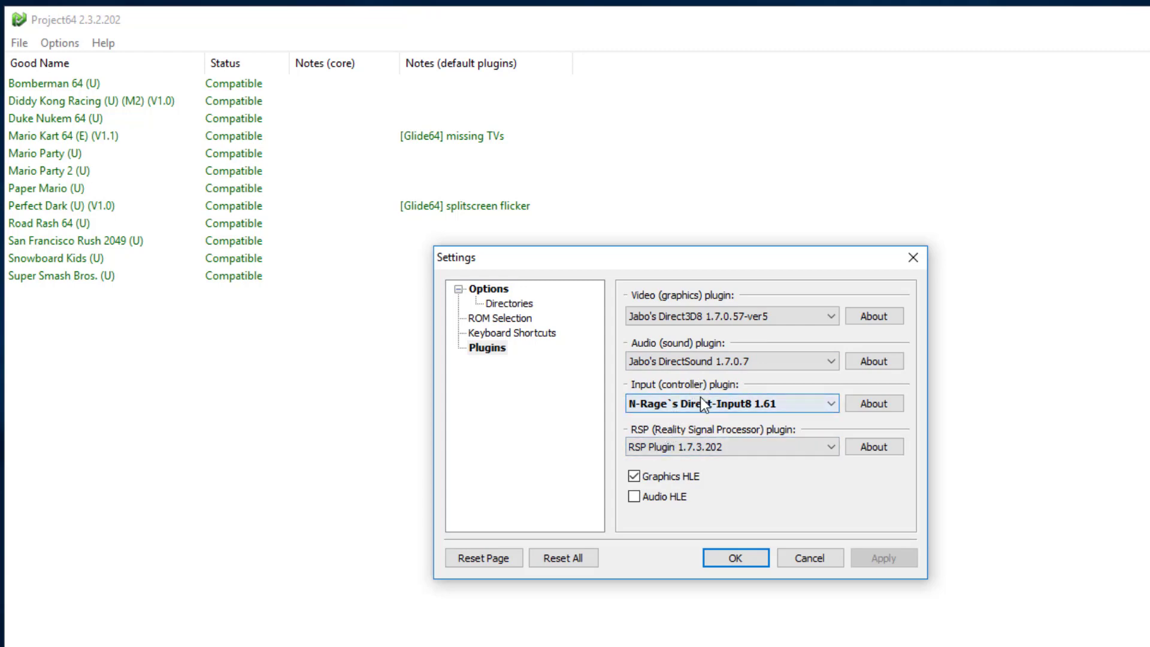
# Step: Select N-Rage's Direct-Input8 1.61 as the input (controller) plugin, apply it and close the settings
pyautogui.click(781, 405)
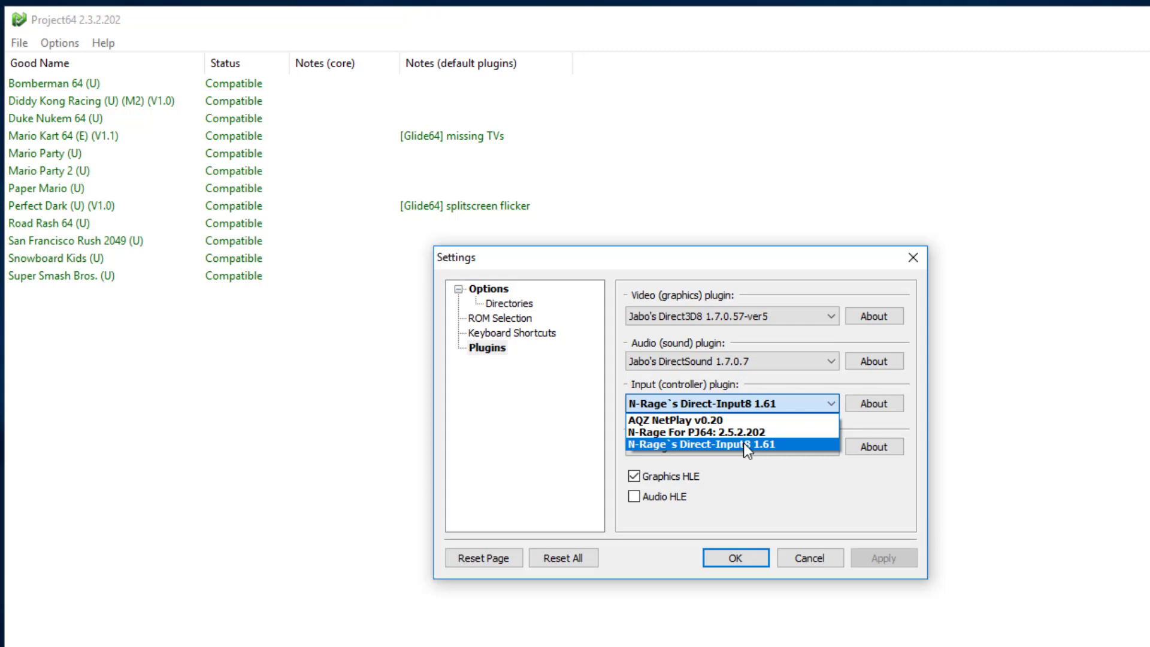
pyautogui.click(743, 444)
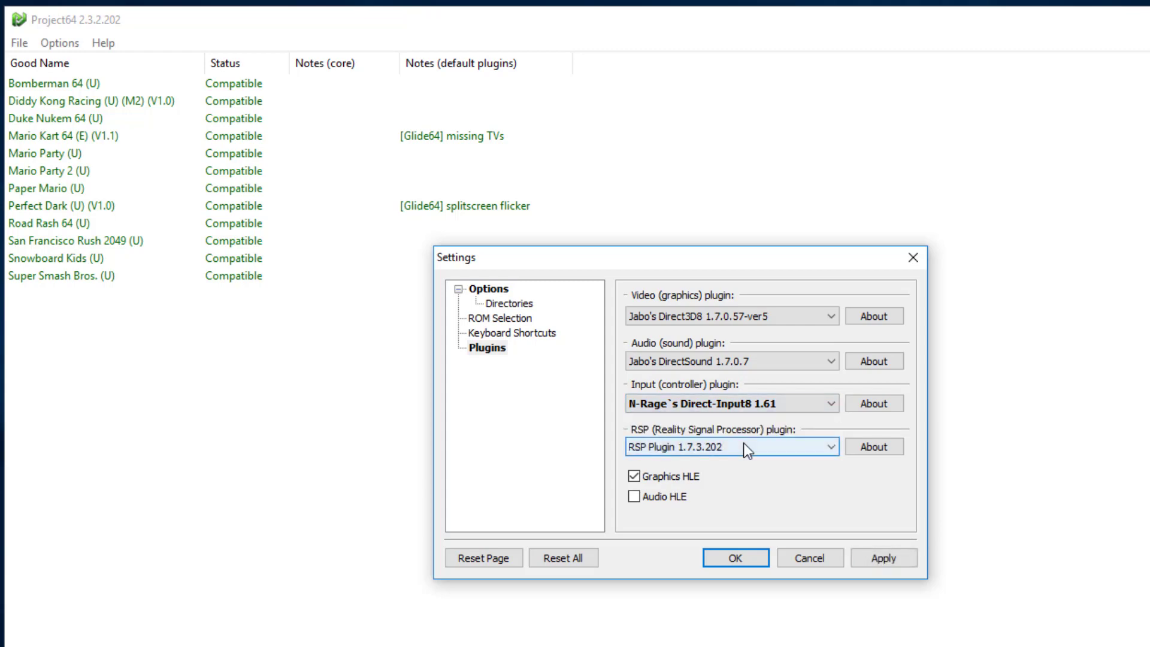
pyautogui.click(880, 560)
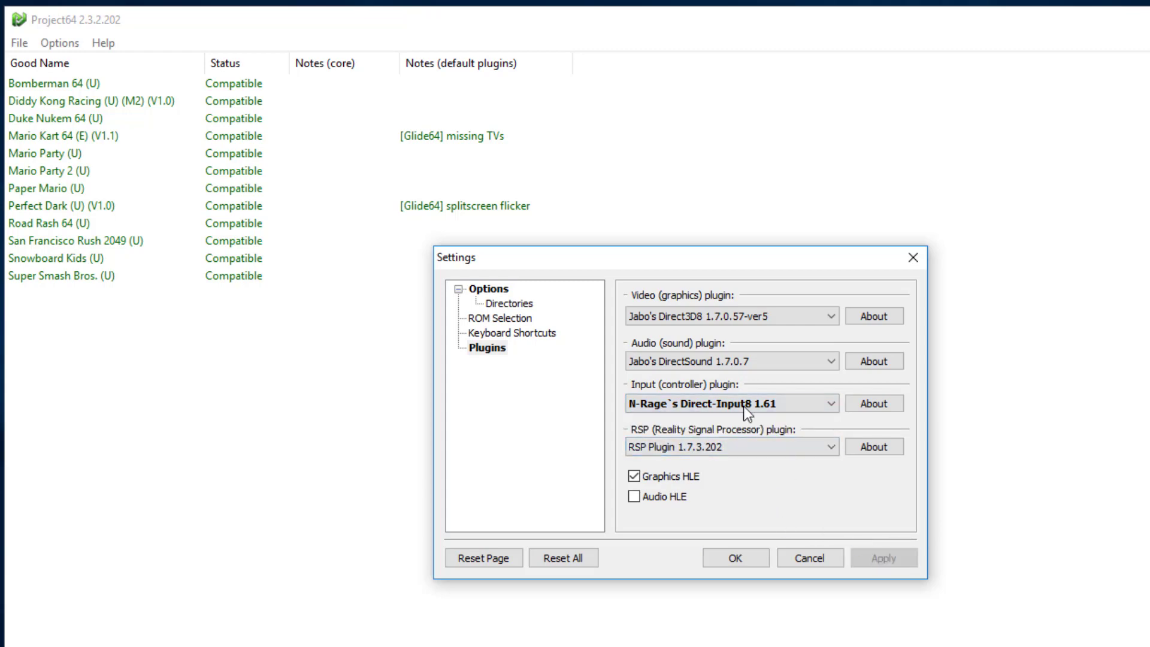
pyautogui.click(724, 562)
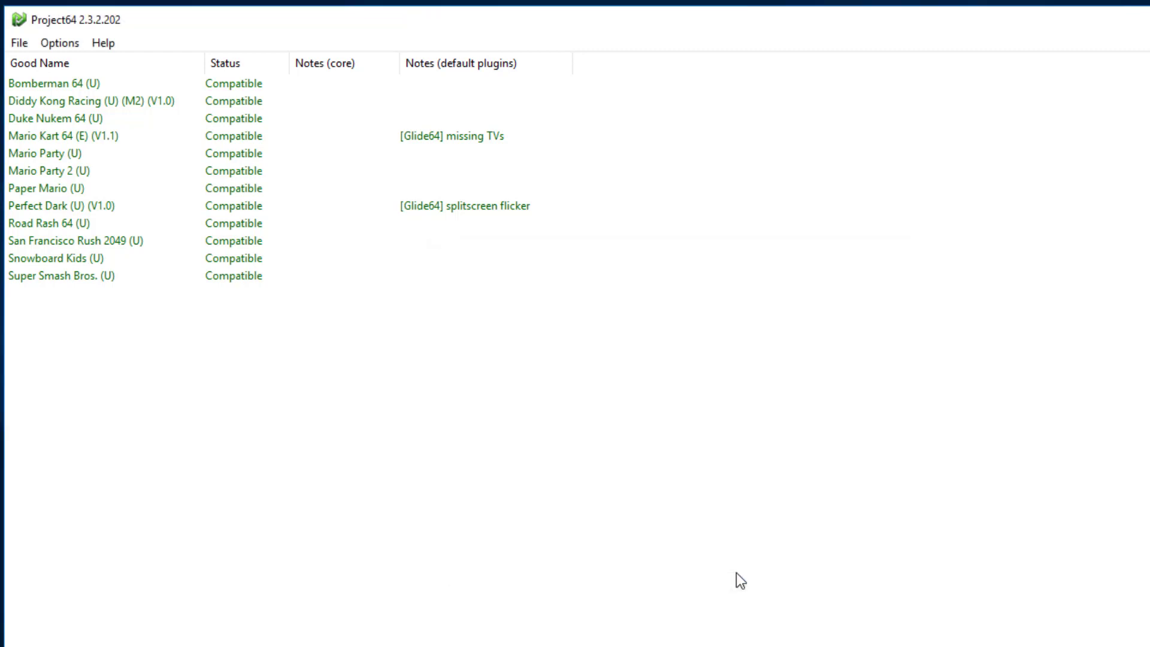
# Step: Check the main setup of the selected controller plugin, including its key assignment option, and cancel it
pyautogui.click(60, 60)
pyautogui.click(56, 43)
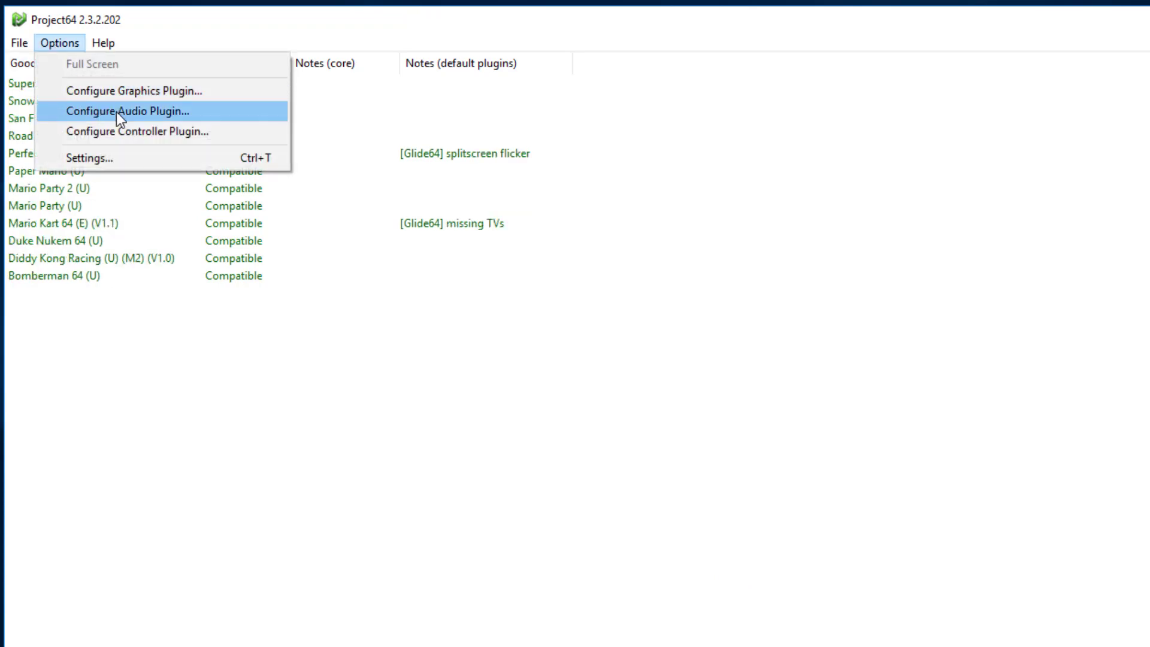
pyautogui.click(117, 131)
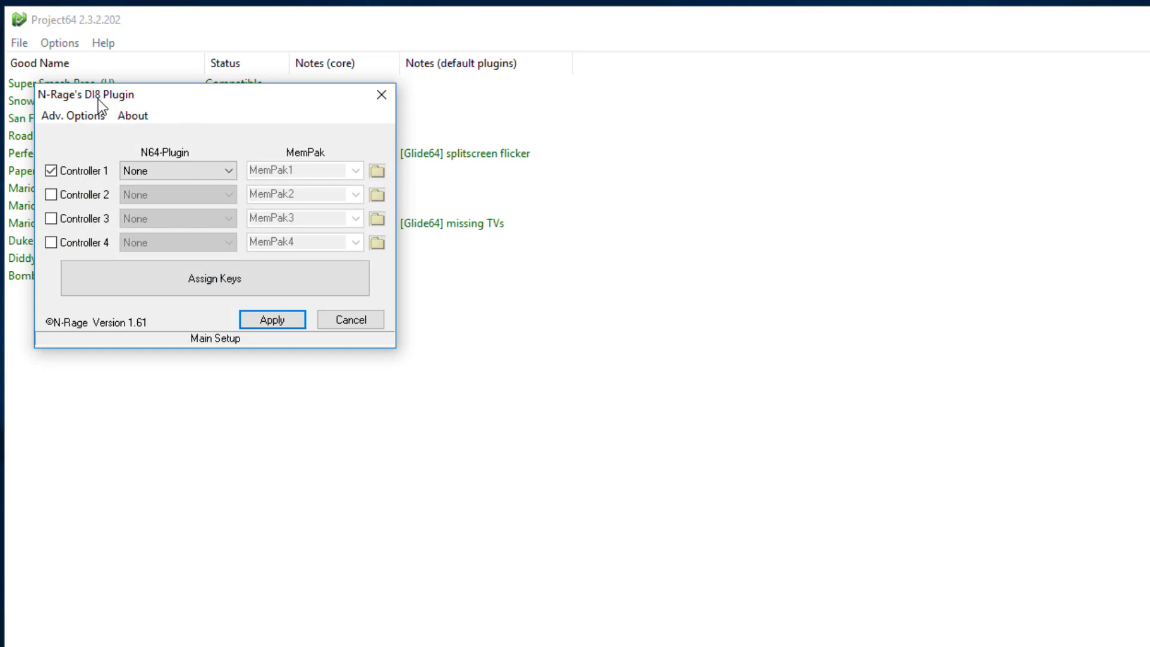
pyautogui.moveTo(110, 103); pyautogui.dragTo(331, 125)
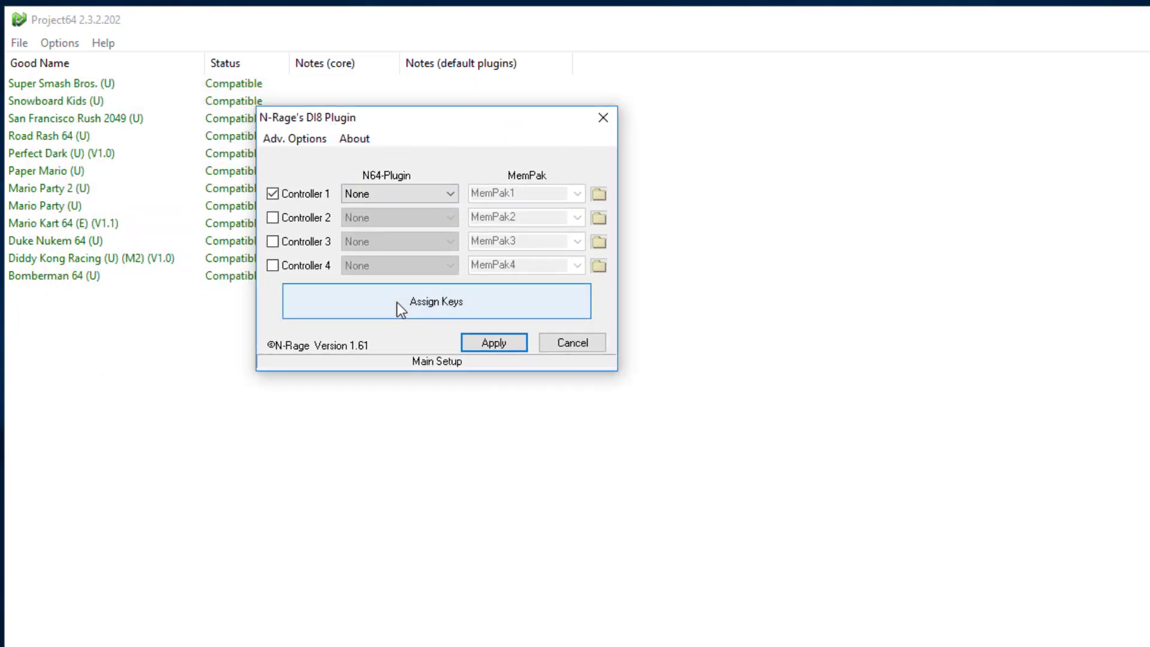
pyautogui.click(568, 350)
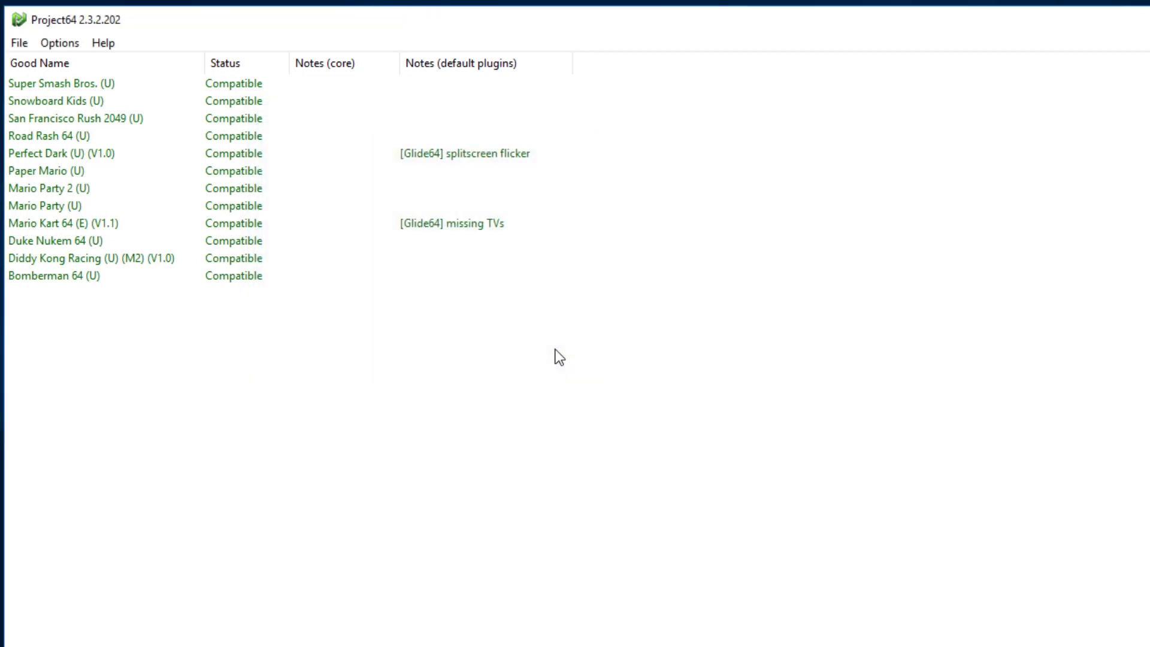
# Step: Open the controller plugin's key assignments and choose Generic USB Joystick as the gamepad for N64-Controller 2
pyautogui.click(67, 43)
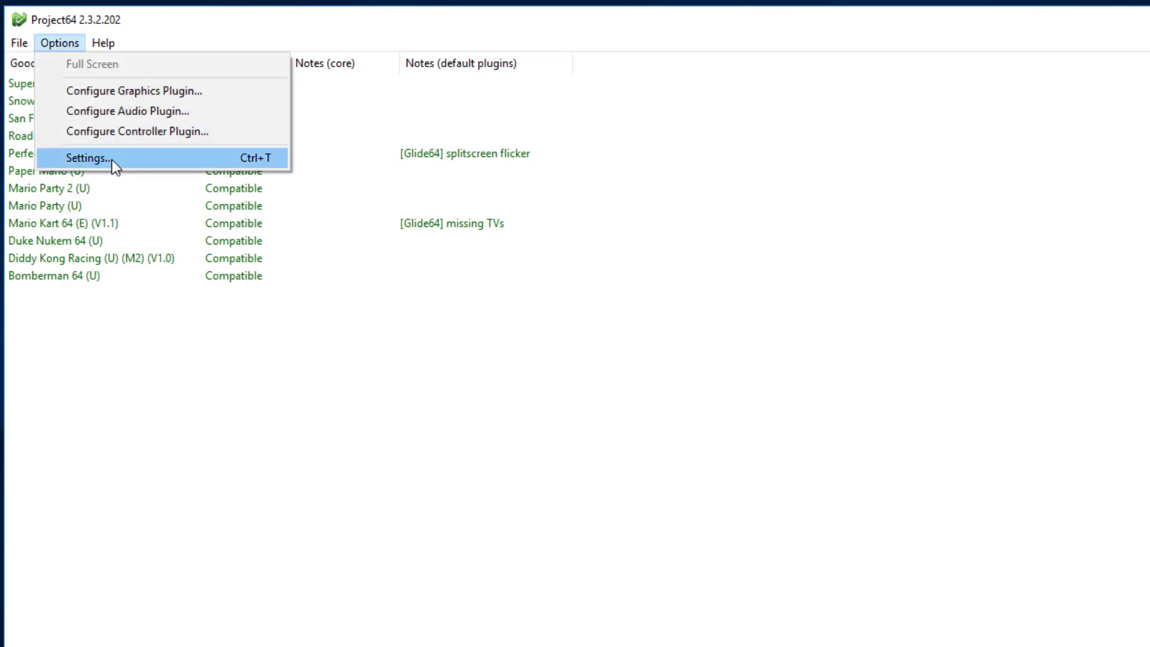
pyautogui.click(96, 131)
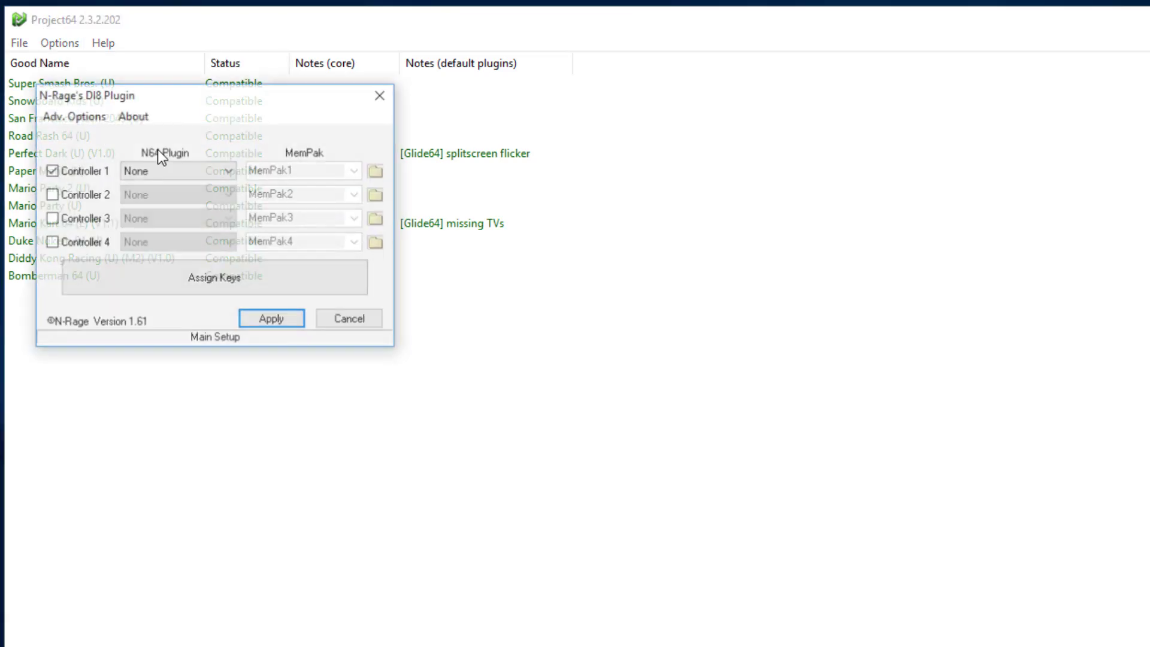
pyautogui.moveTo(280, 90); pyautogui.dragTo(480, 85)
pyautogui.click(346, 282)
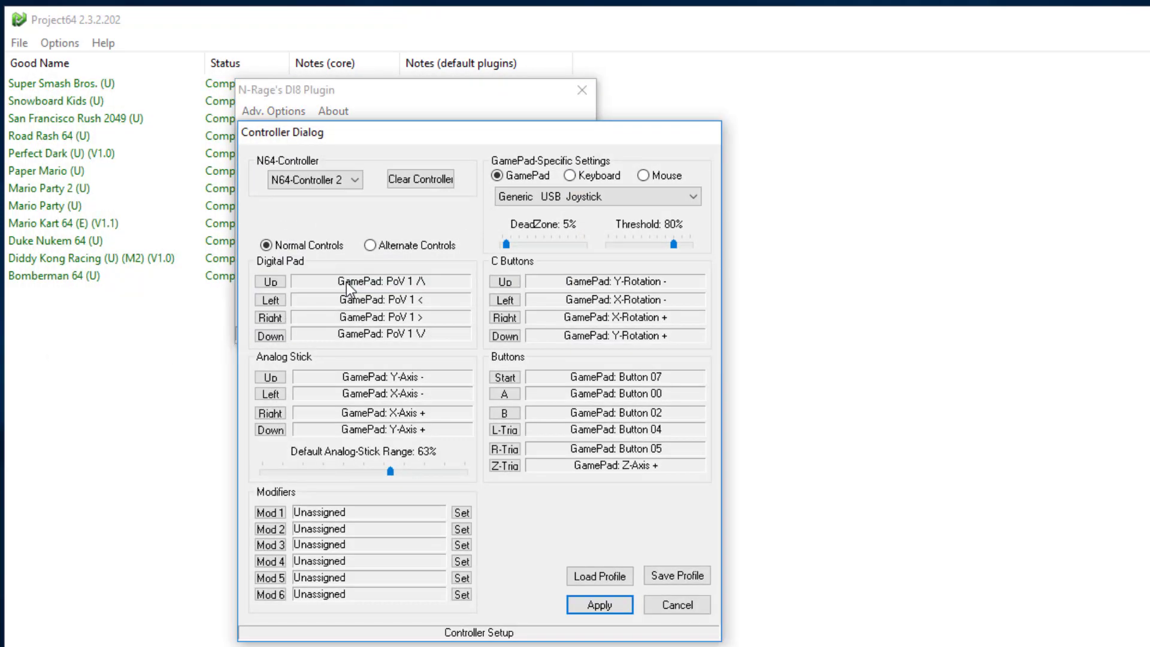
pyautogui.click(522, 200)
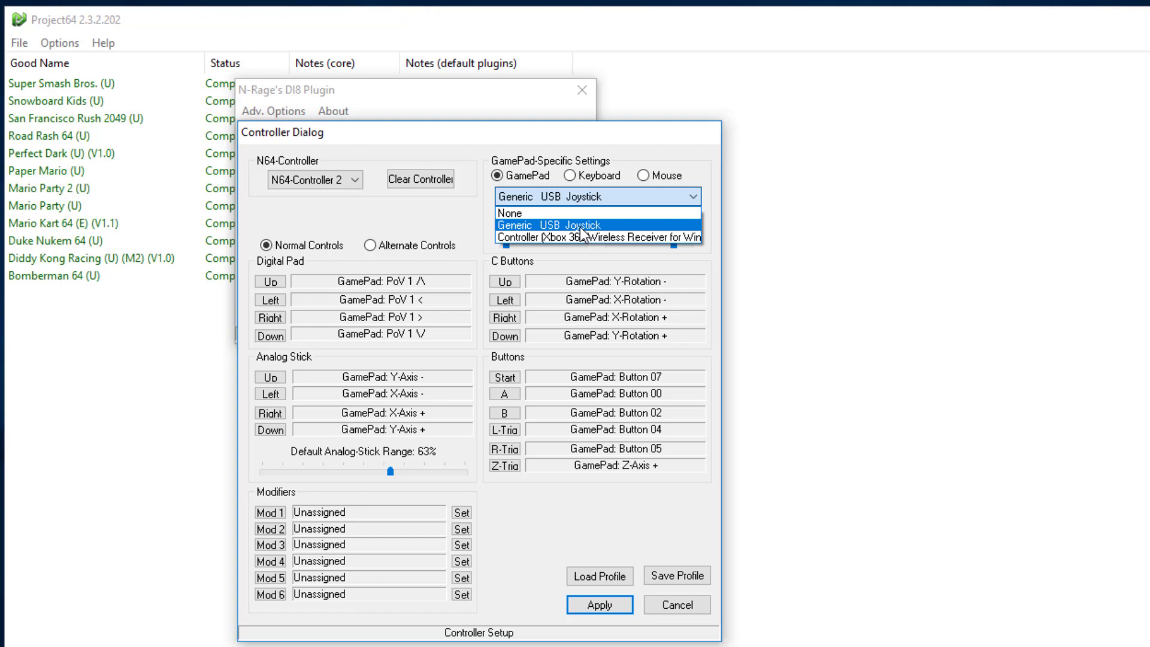
pyautogui.click(613, 224)
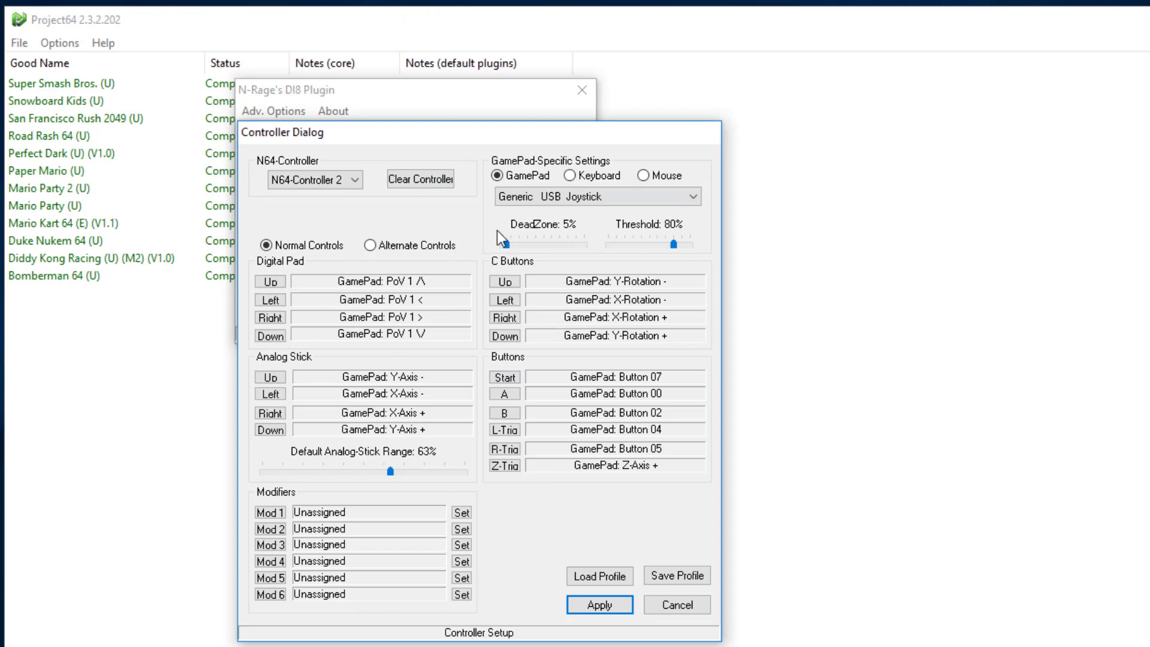
# Step: Load the controller profile N64 controller.ctp from the Gaming Emu Controls folder and apply it
pyautogui.click(603, 577)
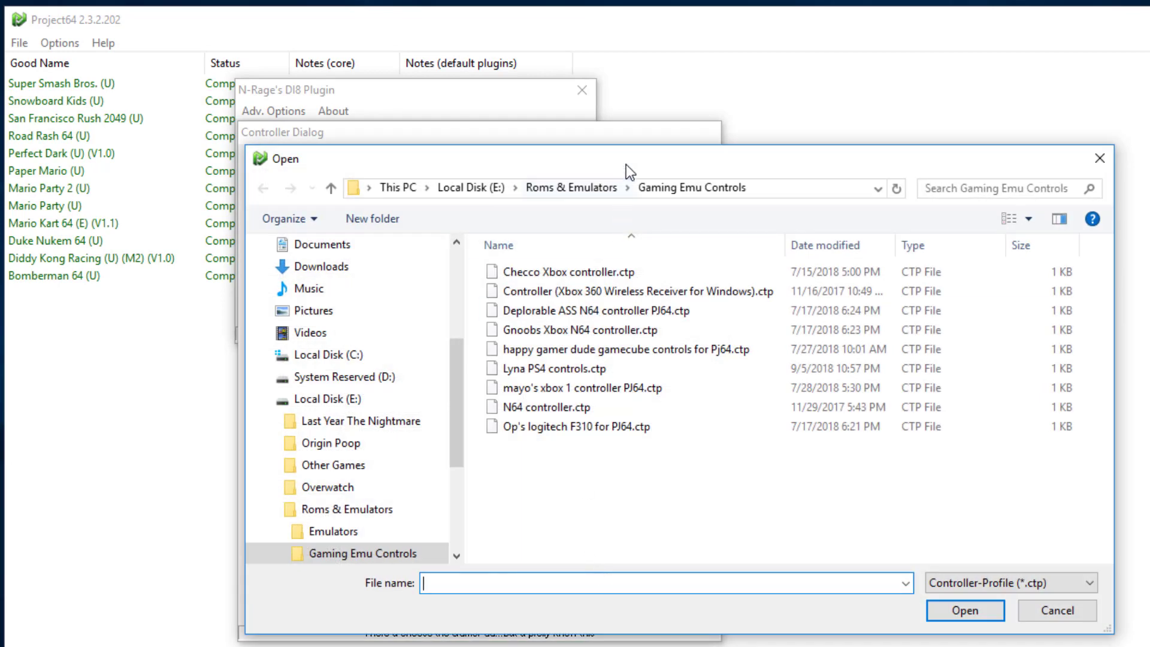
pyautogui.moveTo(627, 165); pyautogui.dragTo(818, 133)
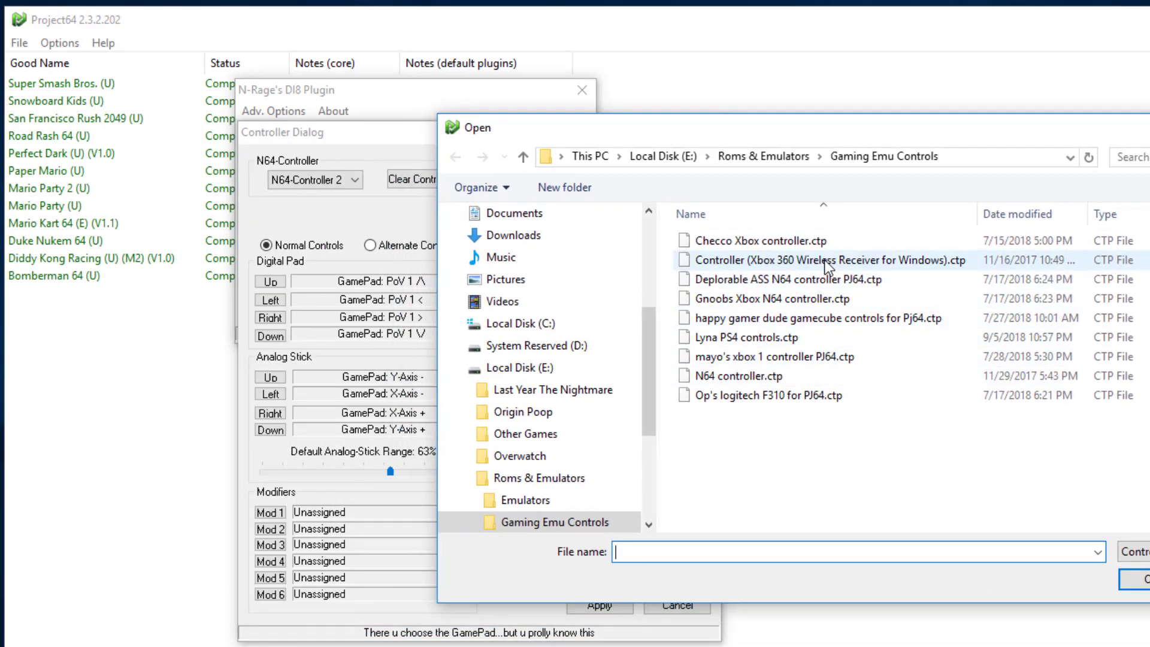
pyautogui.doubleClick(817, 381)
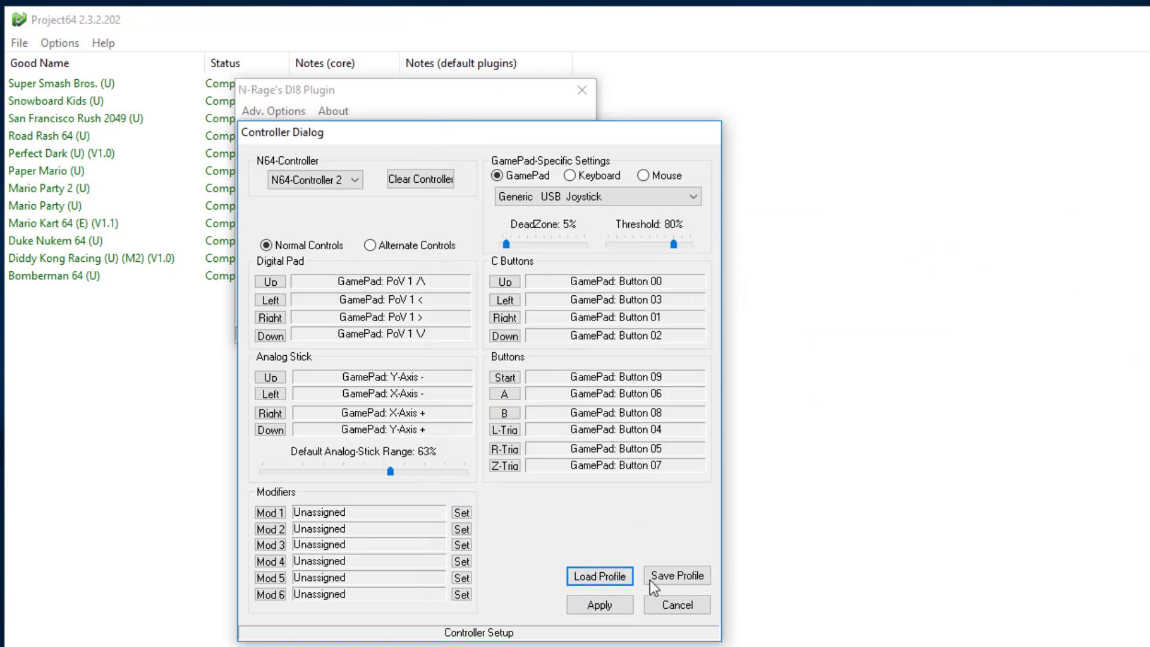
pyautogui.click(626, 600)
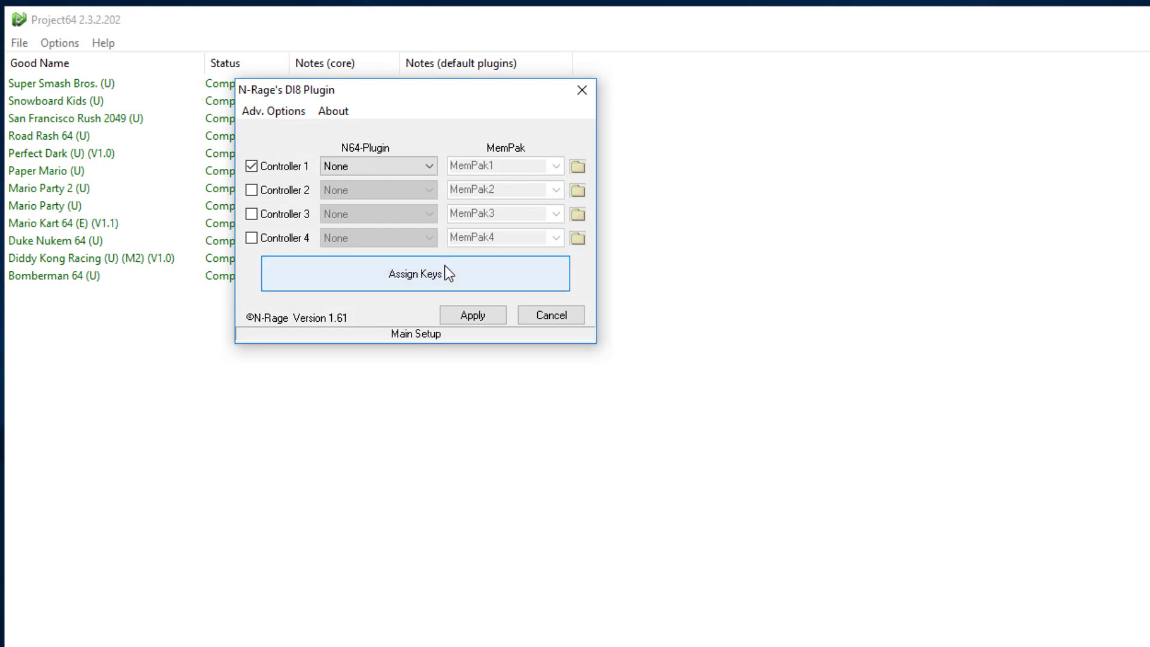
# Step: Reopen the key assignments and map the digital pad's Up, Left, Right and Down to the gamepad's PoV 1 directions
pyautogui.click(447, 275)
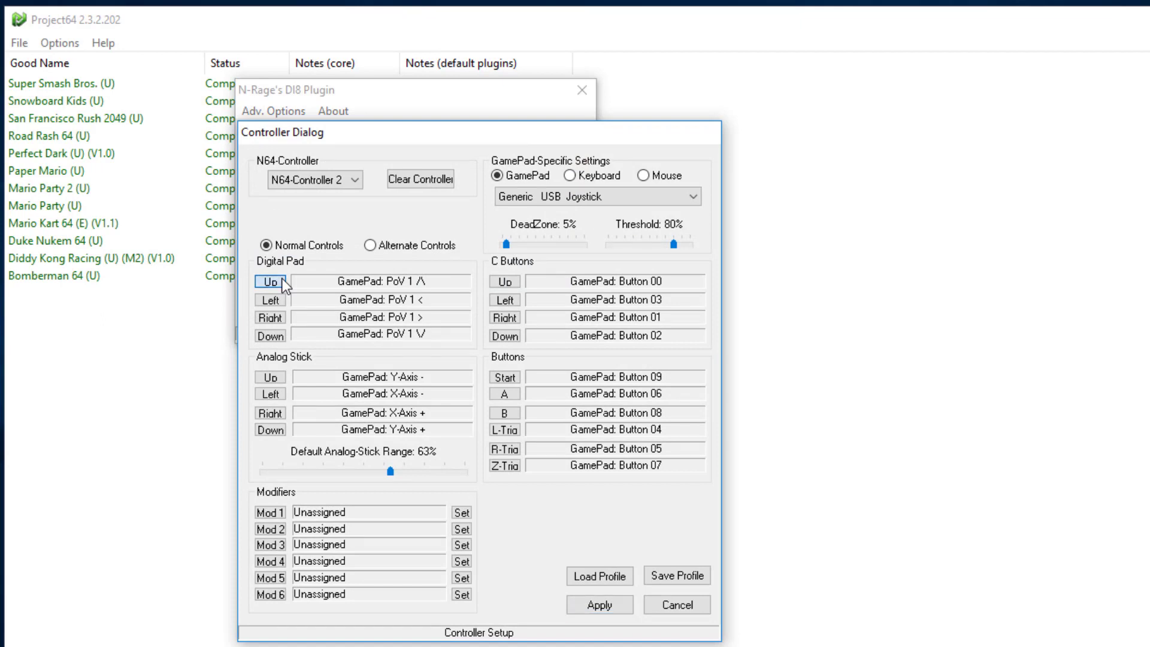
pyautogui.click(282, 279)
pyautogui.click(279, 295)
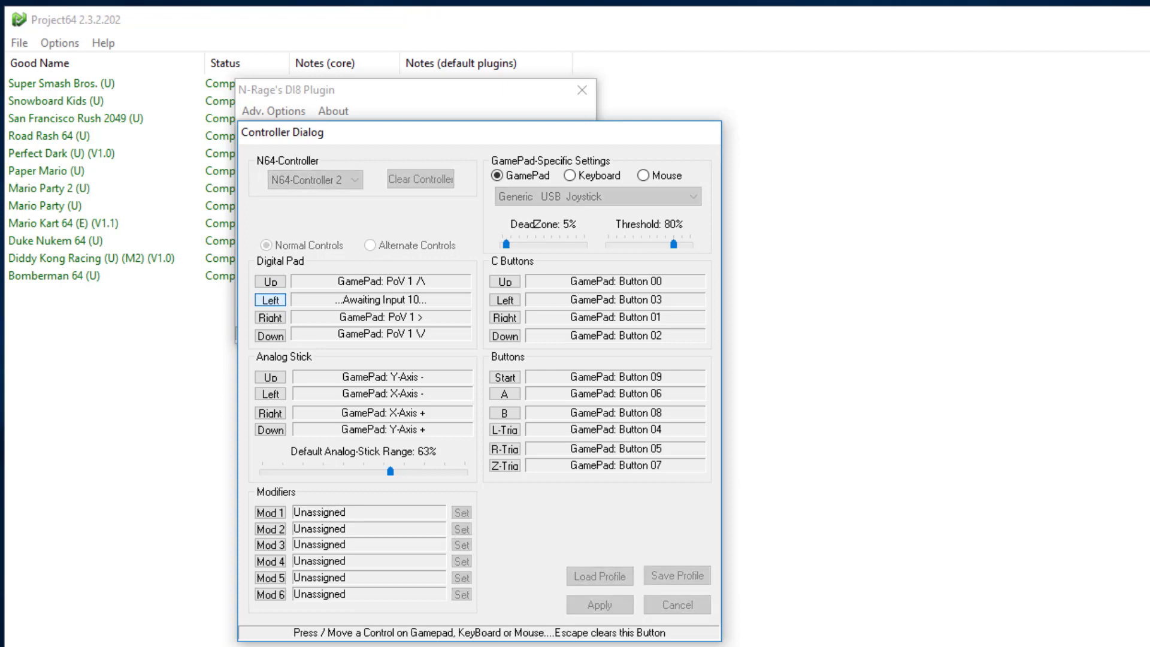
pyautogui.click(270, 318)
pyautogui.click(271, 336)
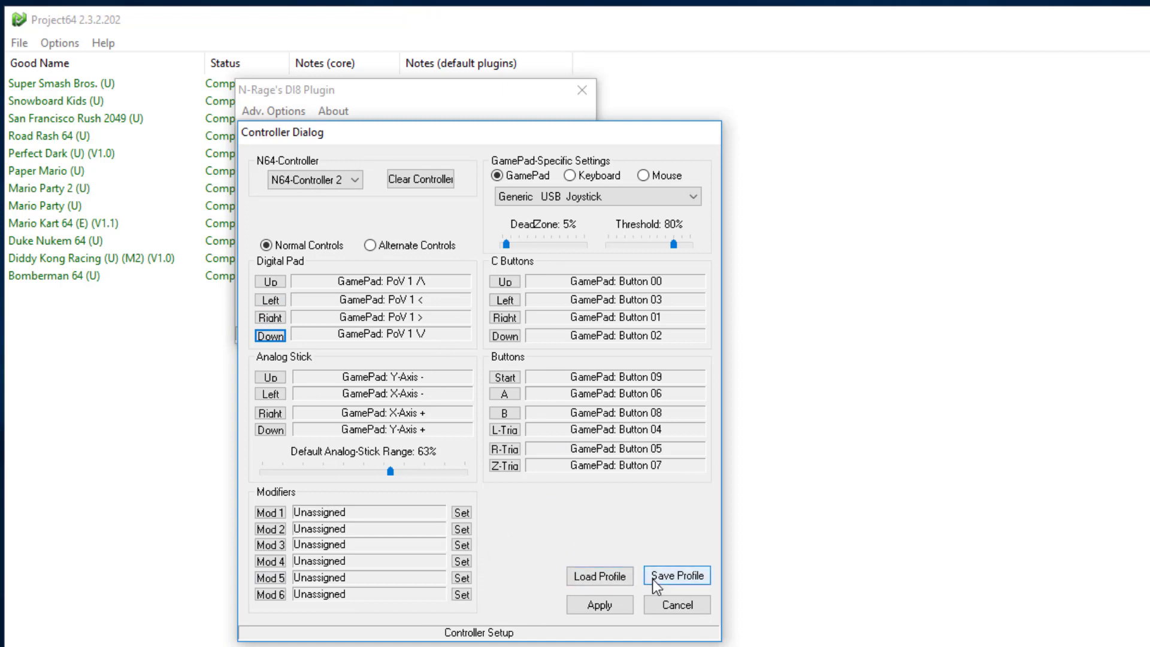
# Step: Load the N64 controller.ctp profile again for N64-Controller 2, apply it and close the controller plugin setup
pyautogui.click(617, 578)
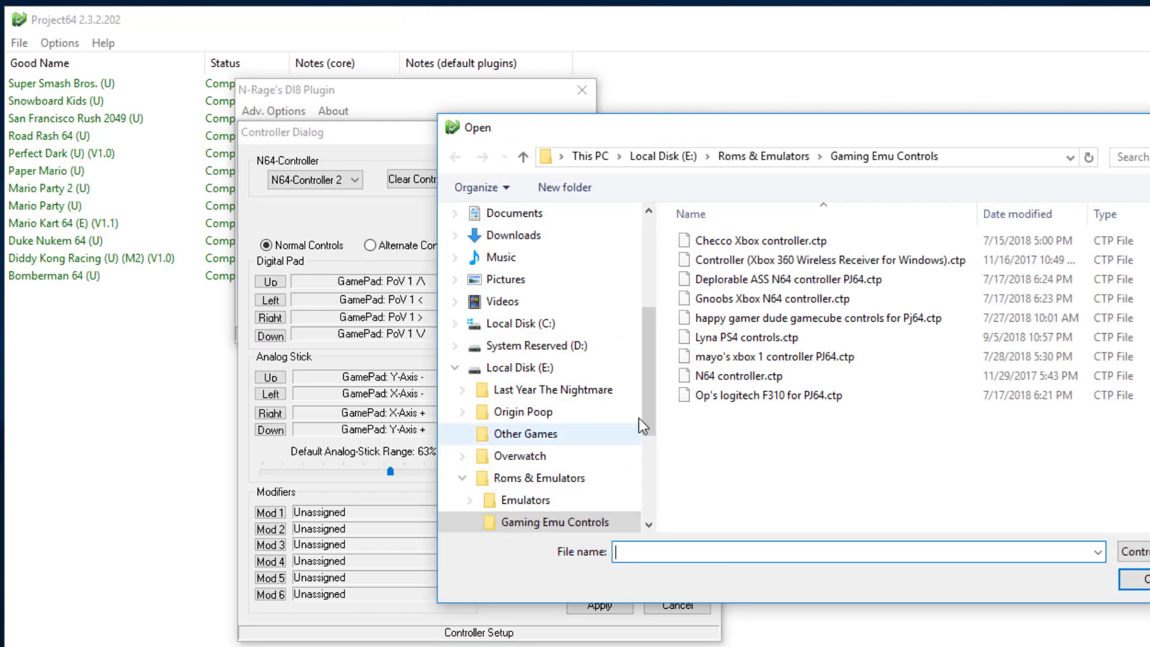
pyautogui.doubleClick(698, 376)
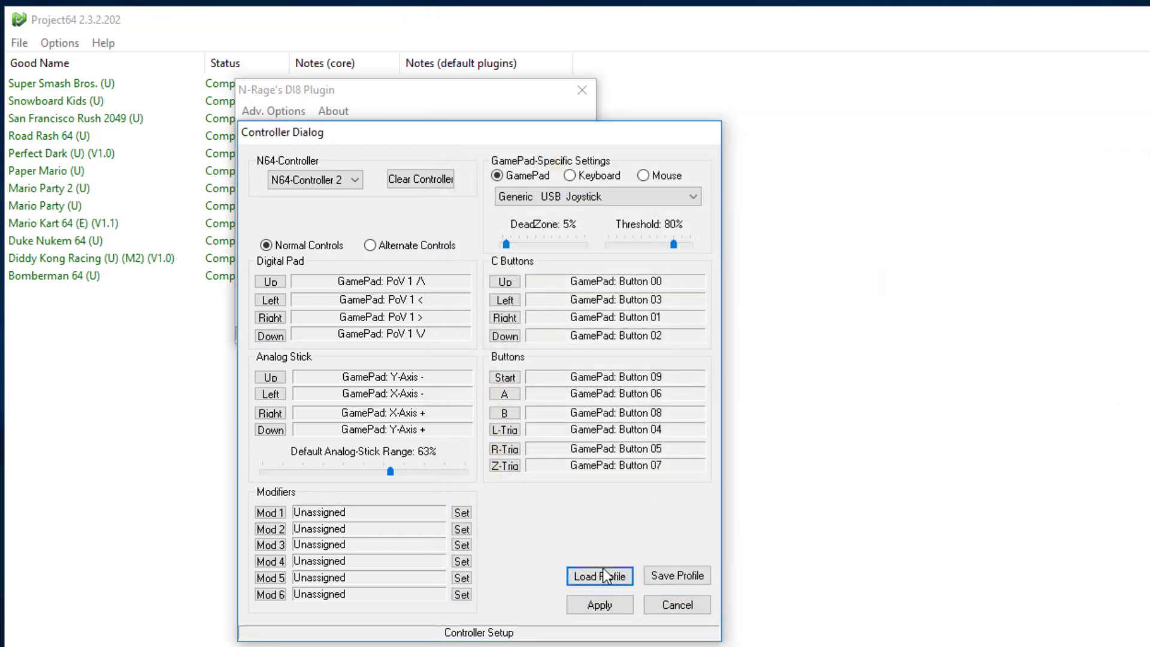
pyautogui.click(588, 604)
pyautogui.click(468, 317)
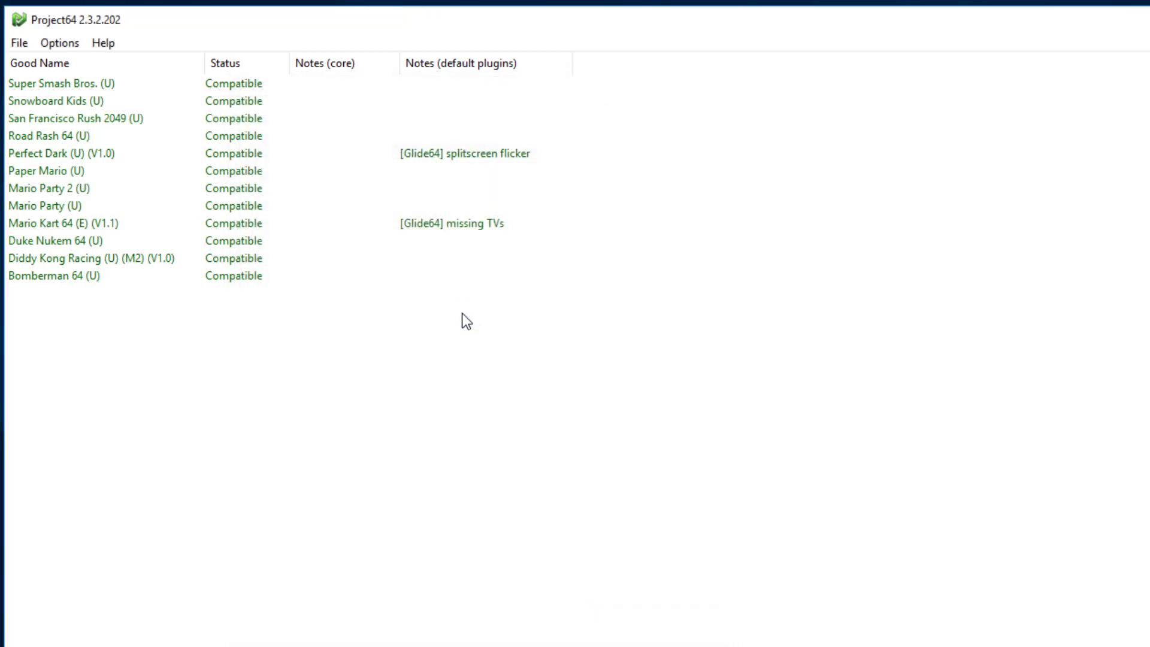
# Step: Check the graphics plugin's resolution, full screen sync, anisotropic and antialiasing settings, and cancel the dialog
pyautogui.click(57, 43)
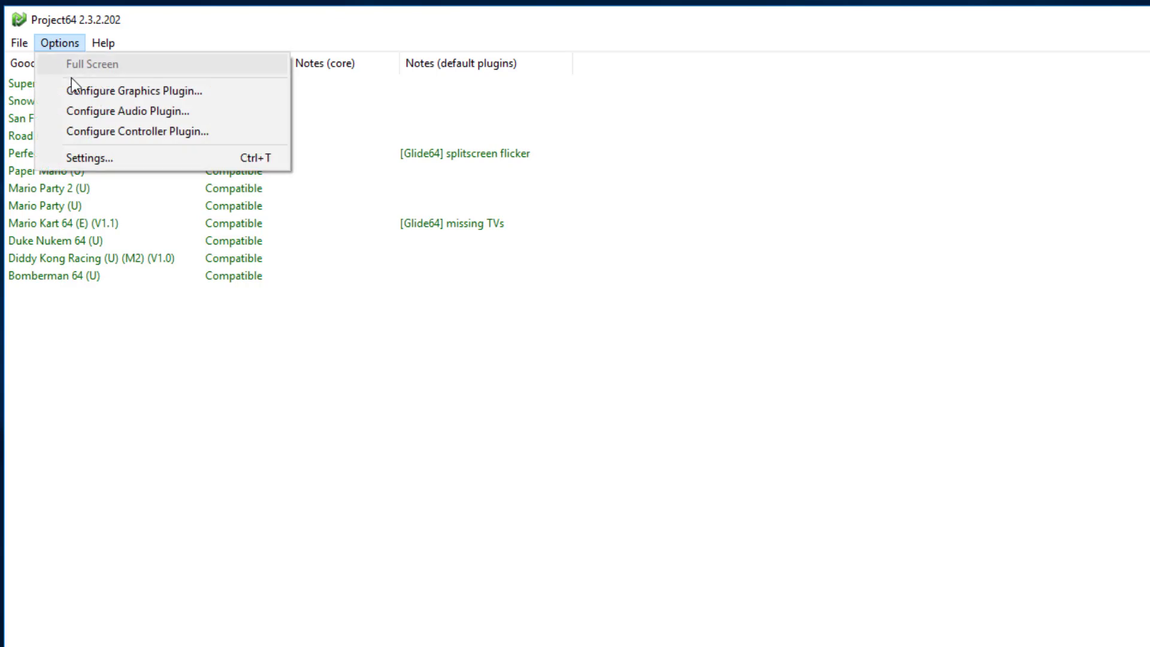
pyautogui.click(166, 99)
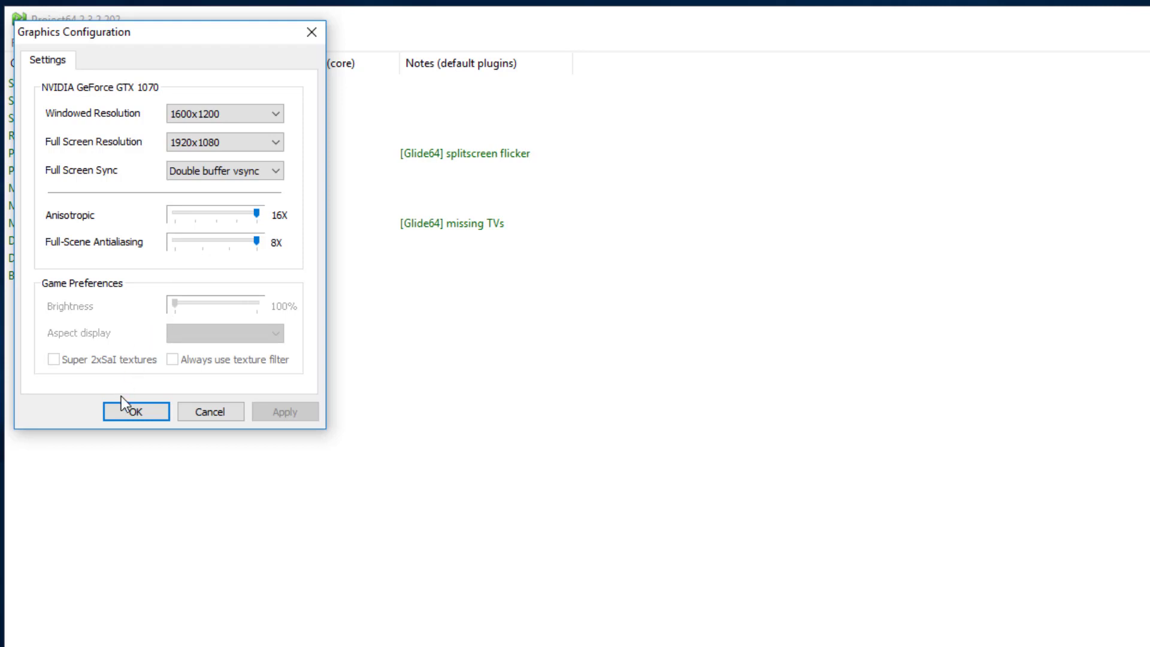
pyautogui.click(185, 412)
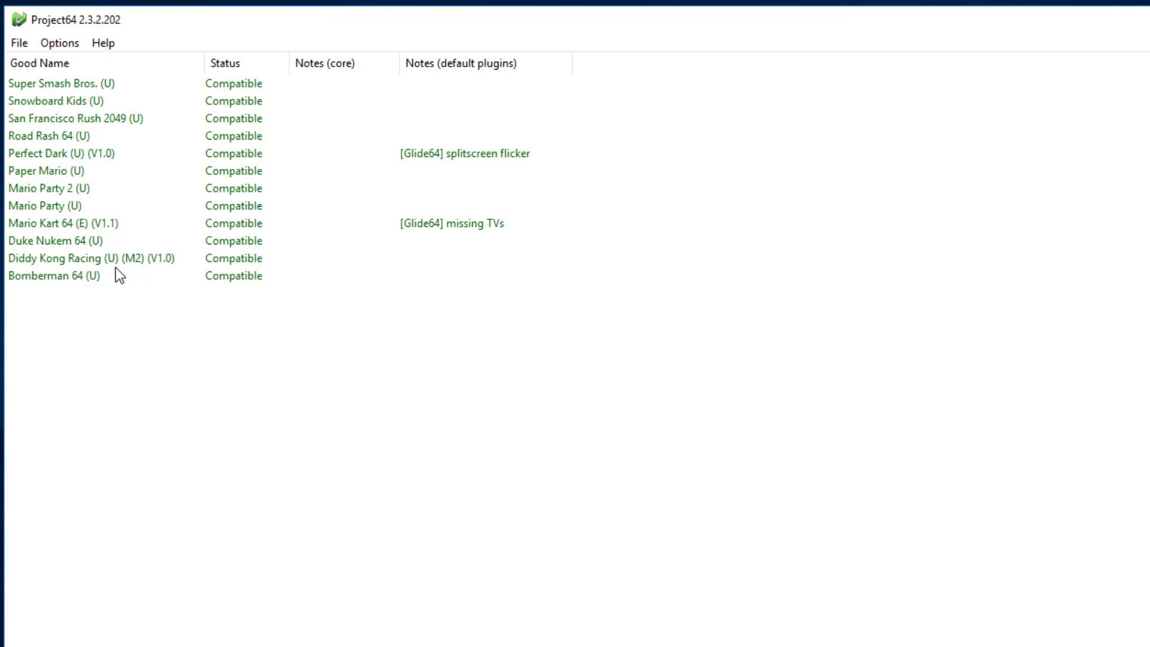
# Step: Check which video (graphics) plugins are available in the plugin settings, and cancel the settings
pyautogui.click(54, 42)
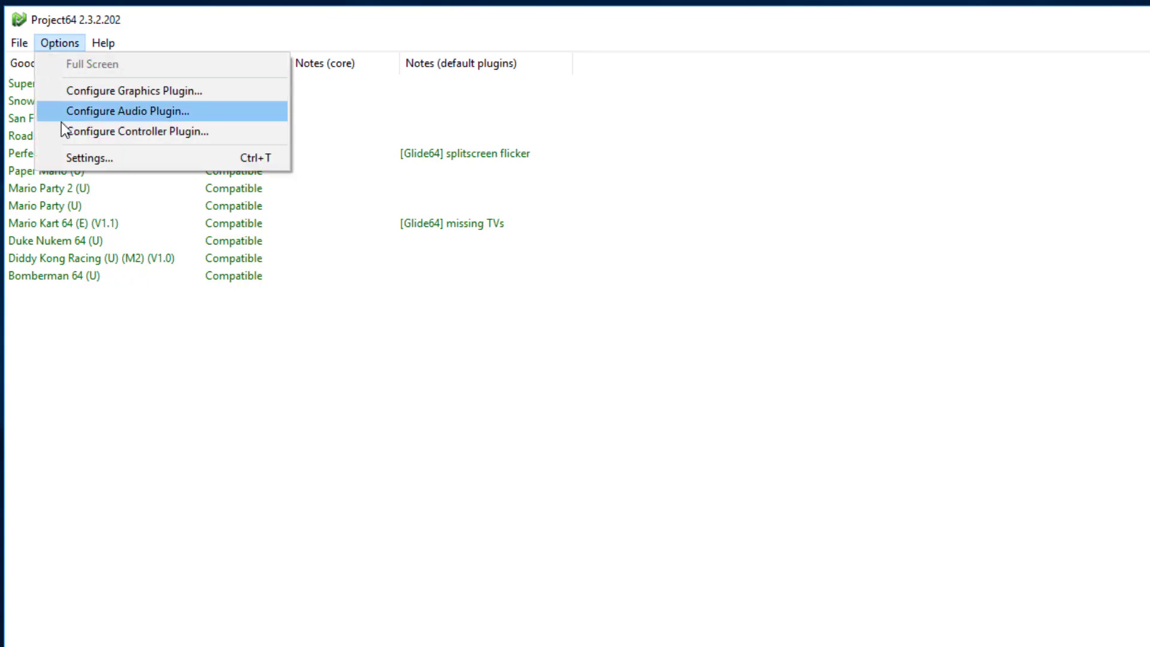
pyautogui.click(80, 158)
pyautogui.click(498, 351)
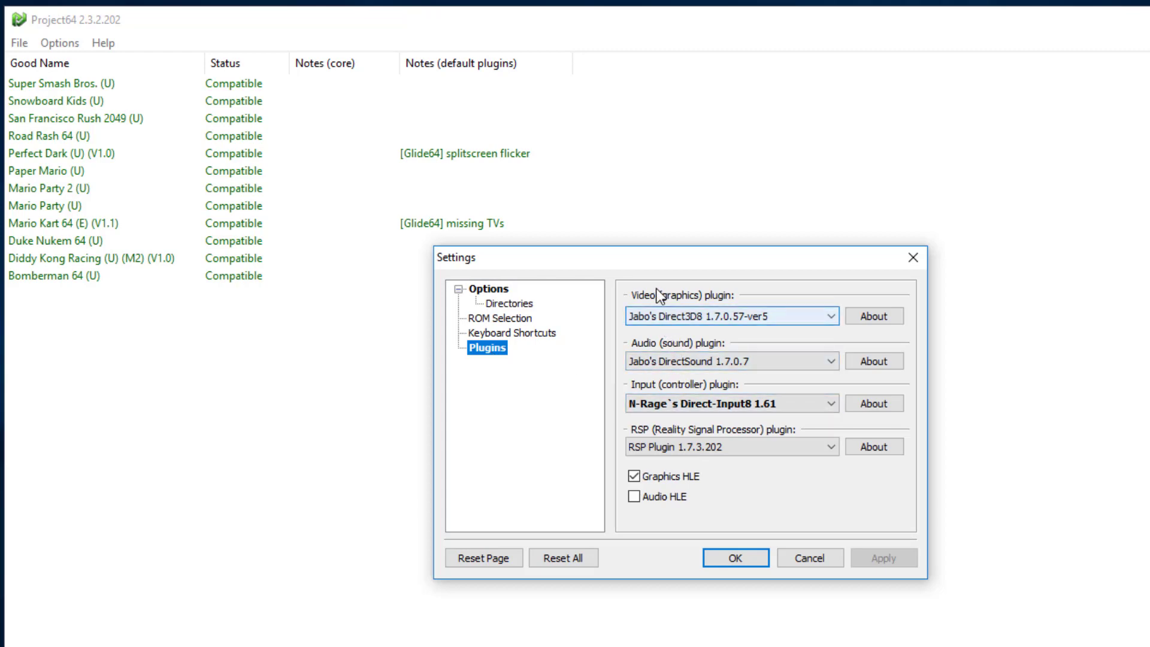
pyautogui.click(727, 314)
pyautogui.press('Up')
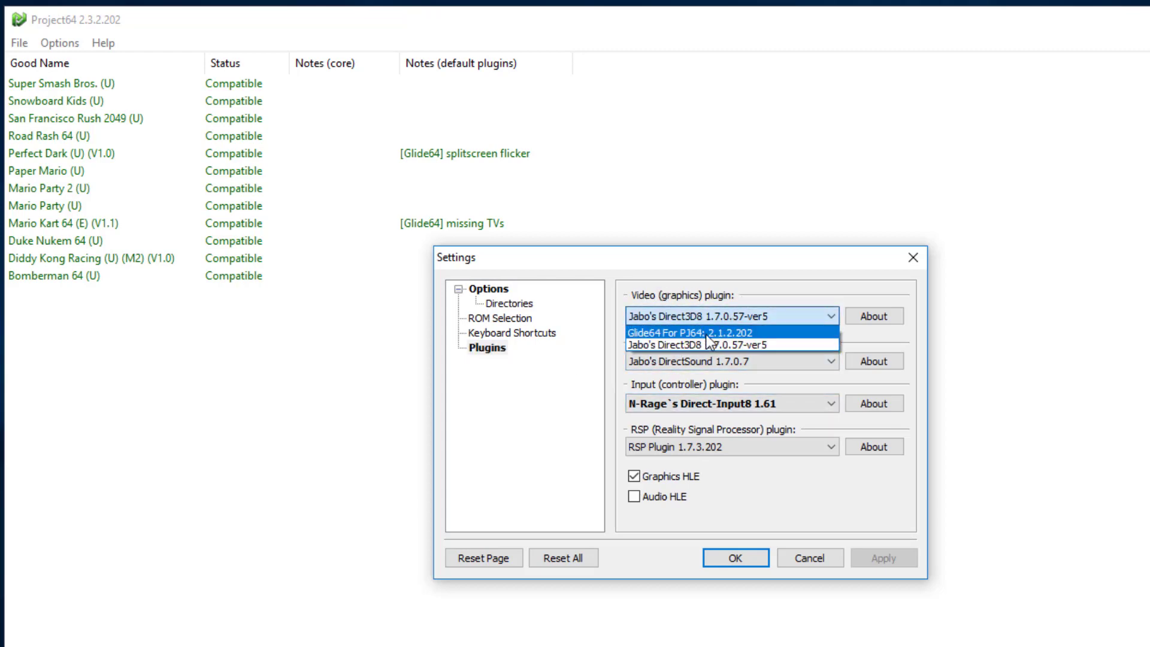
pyautogui.press('Down')
pyautogui.press('Up')
pyautogui.press('Escape')
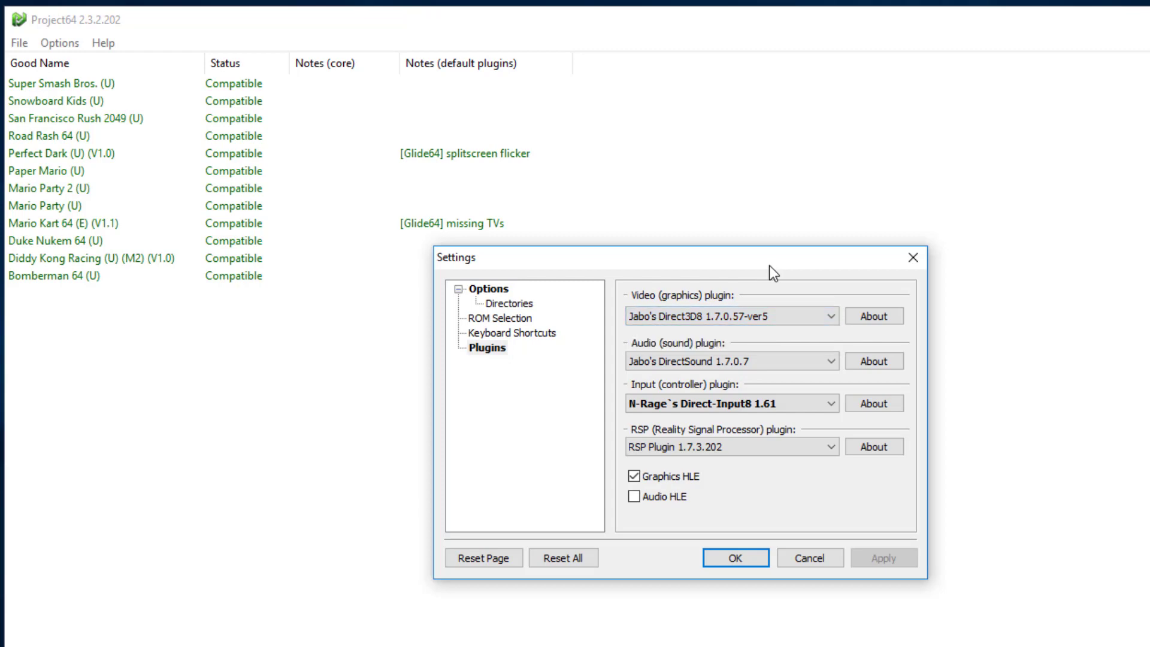
pyautogui.click(828, 562)
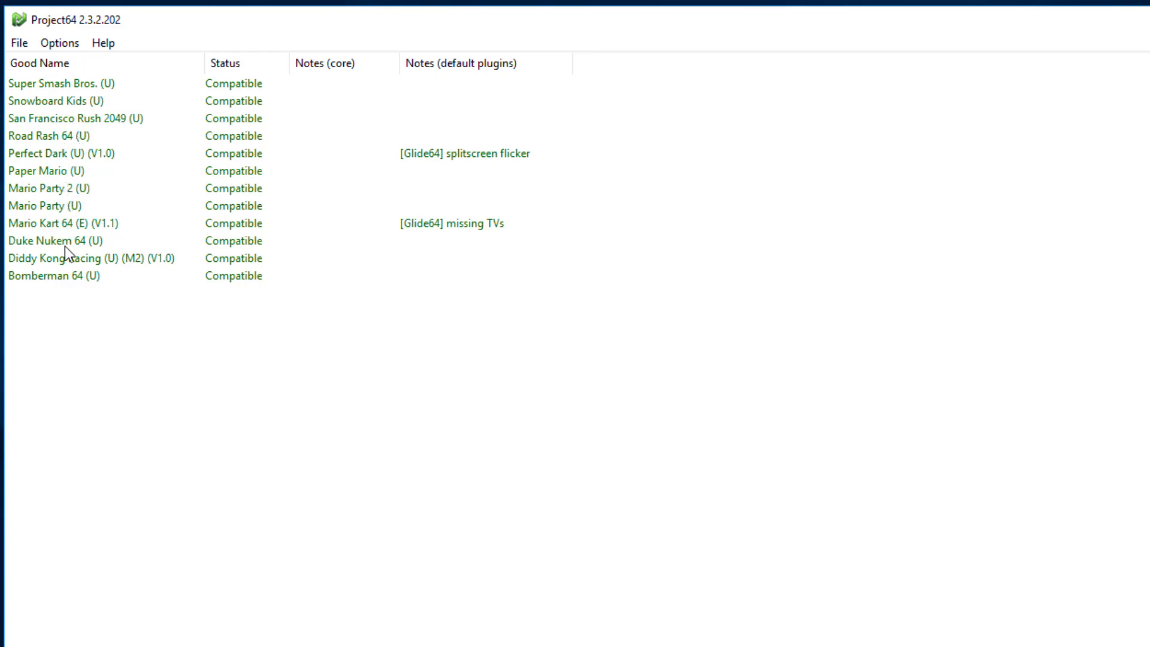
# Step: Show Diddy Kong Racing in full screen, go through the characters on Player Select and pick the red squirrel
pyautogui.click(66, 63)
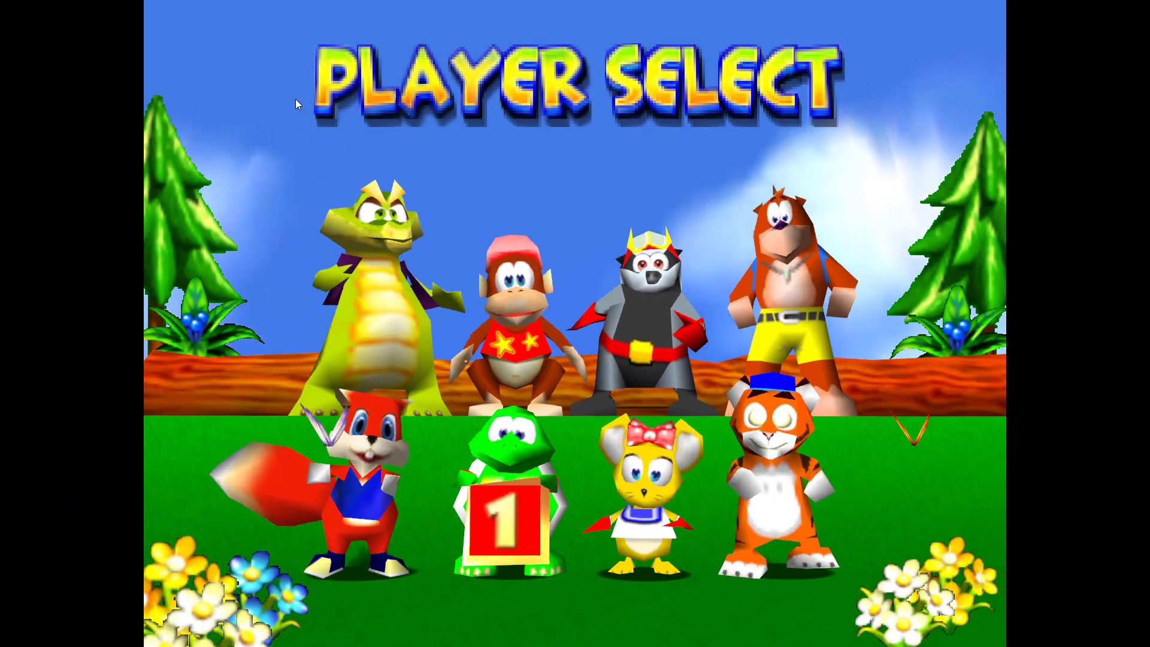
pyautogui.press('Up')
pyautogui.press('Right')
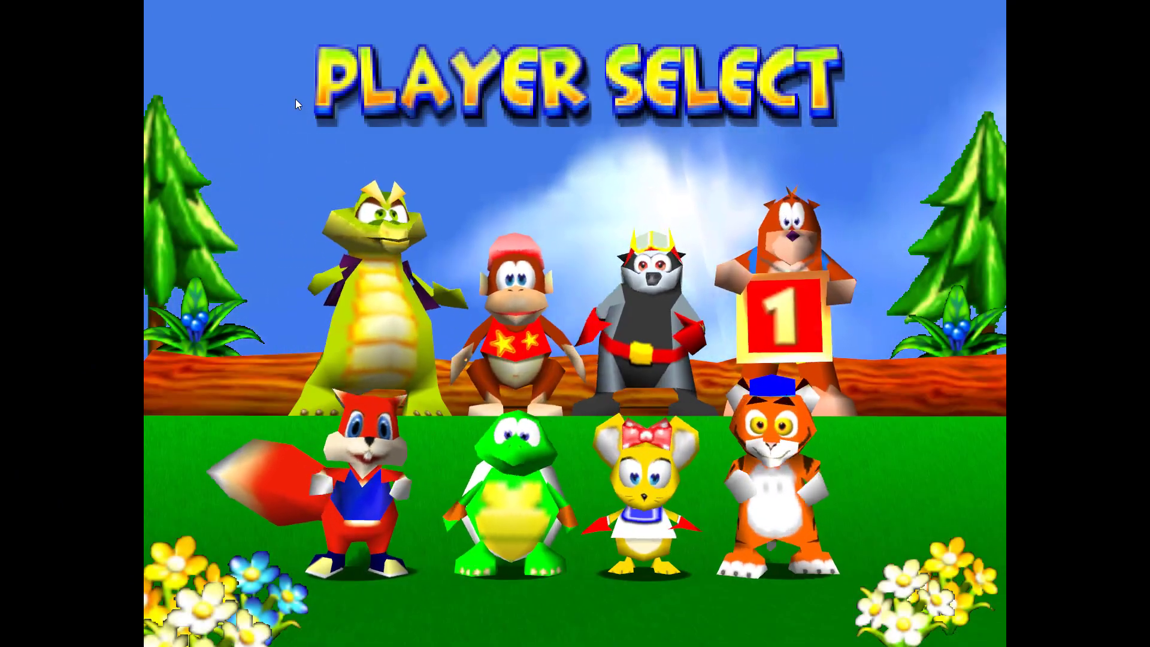
pyautogui.press('Left')
pyautogui.press('Left')
pyautogui.press('Down')
pyautogui.press('Up')
pyautogui.press('Left')
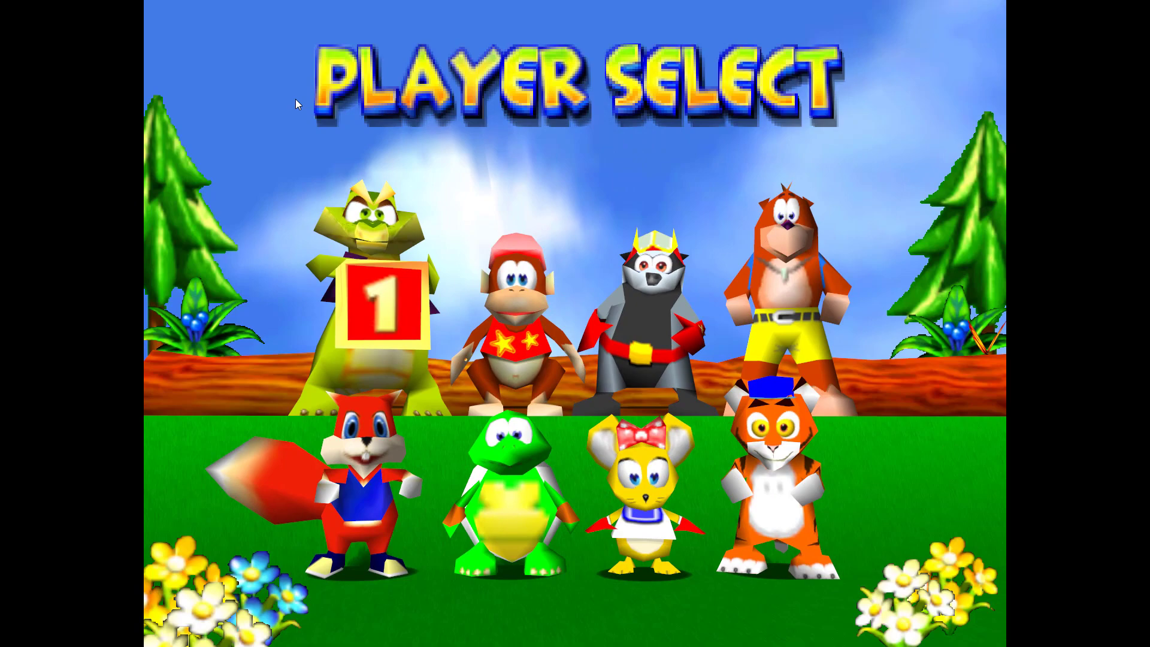
pyautogui.press('Right')
pyautogui.press('Right')
pyautogui.press('Right')
pyautogui.press('Down')
pyautogui.press('Left')
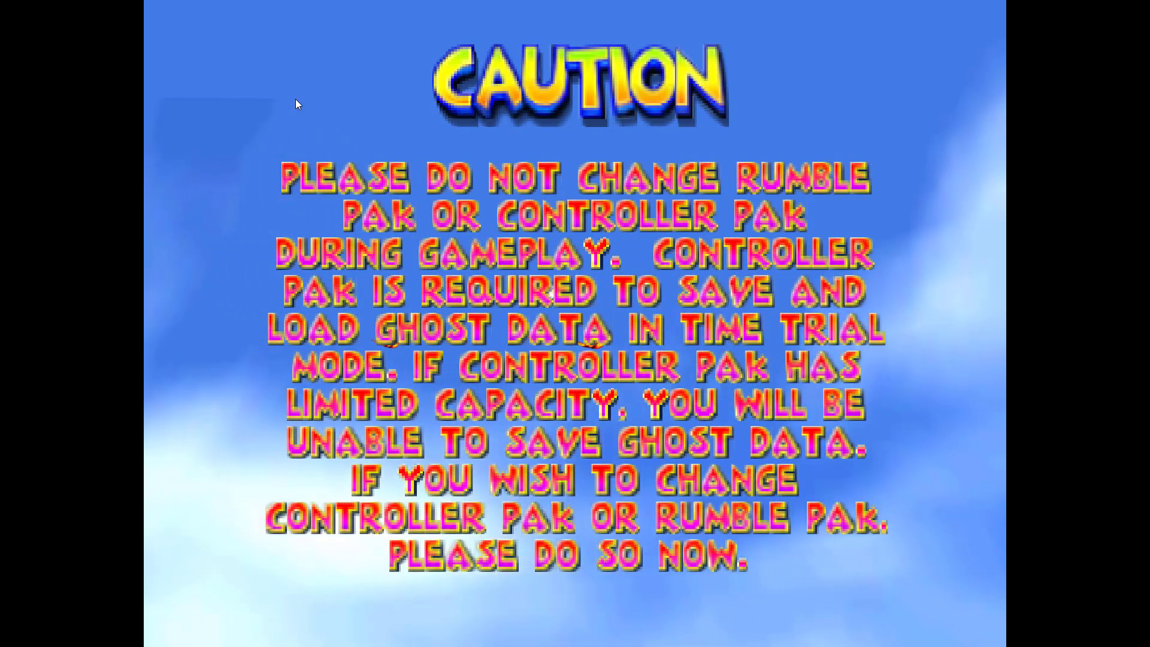
# Step: Continue past the controller pak caution and start a new Adventure game in the Game A slot
pyautogui.press('Return')
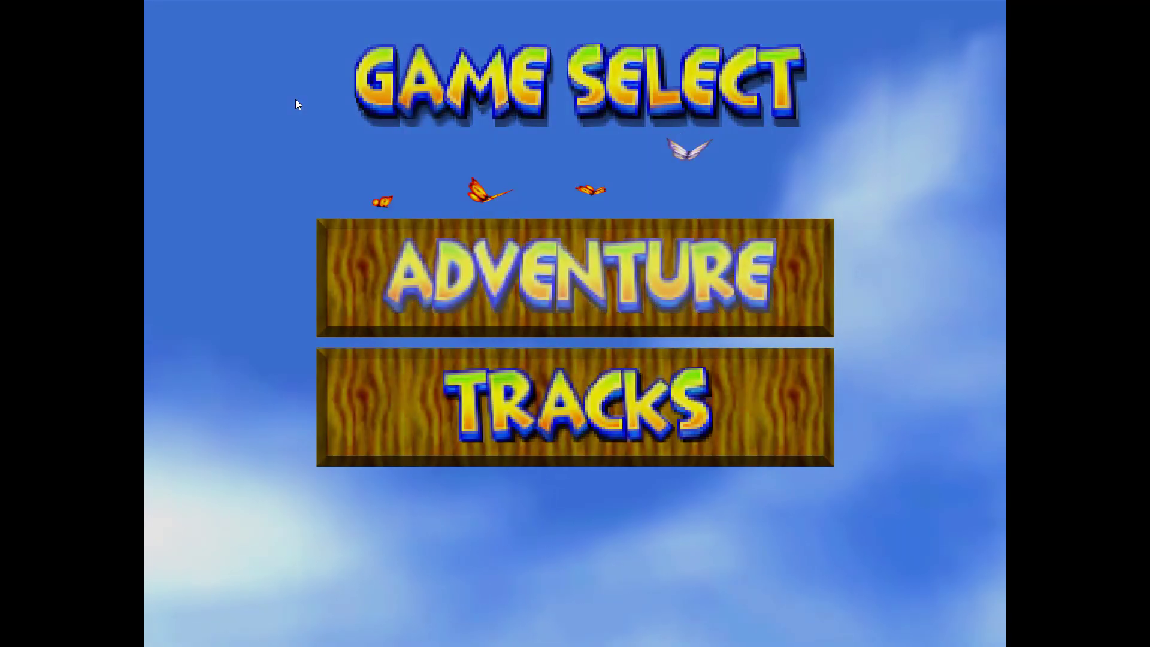
pyautogui.press('Return')
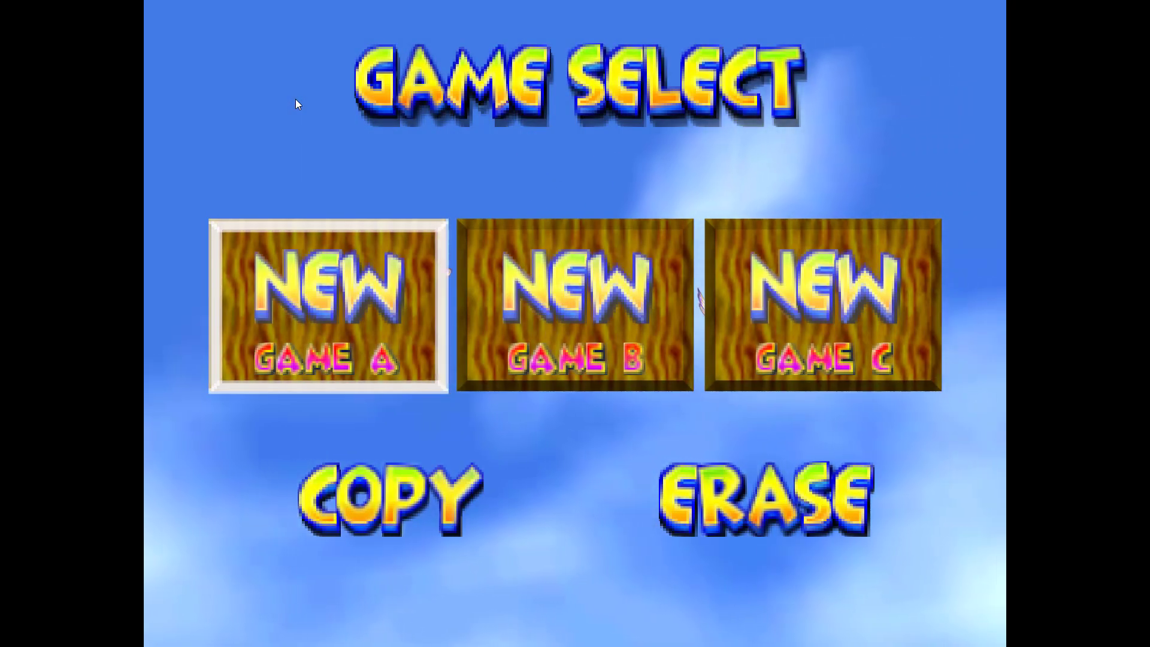
pyautogui.press('Return')
# Step: Enter the player's three initials for the new Game A save
pyautogui.press('Right')
pyautogui.press('Right')
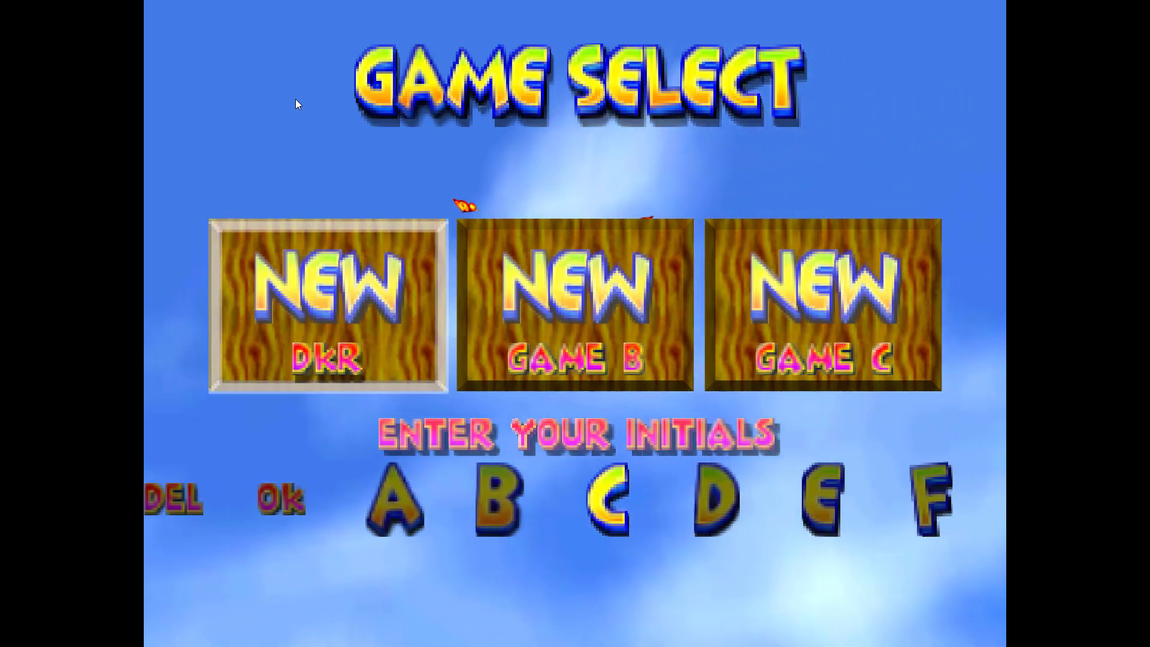
pyautogui.press('Right')
pyautogui.press('Right')
pyautogui.press('Right')
pyautogui.press('Right')
pyautogui.press('Return')
pyautogui.press('Right')
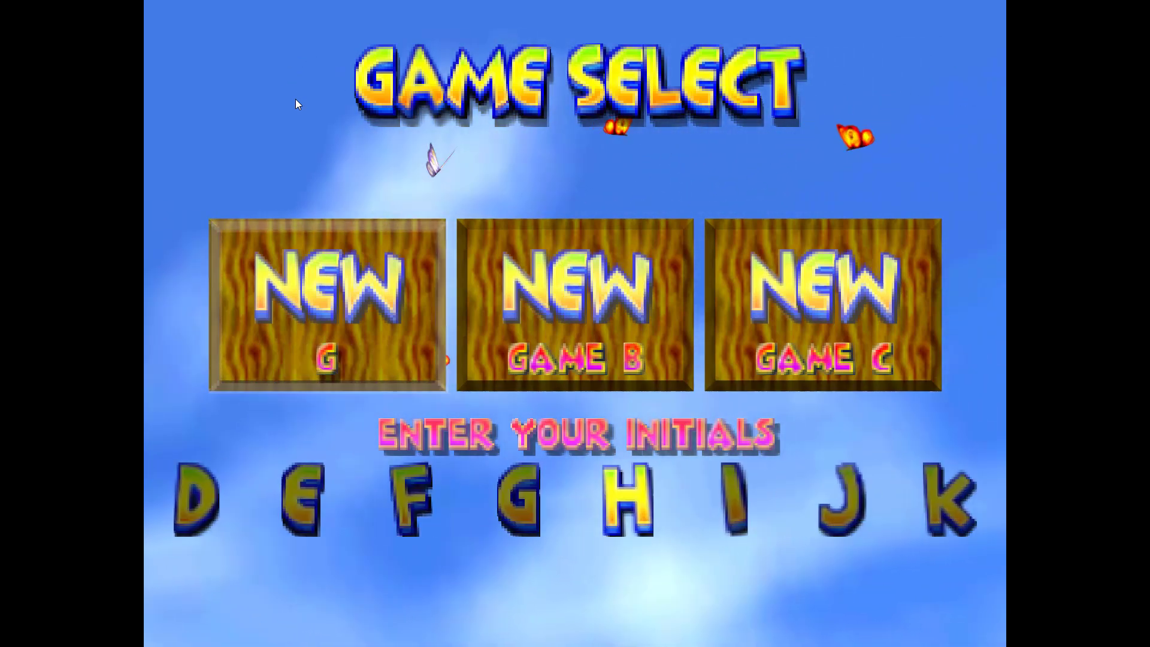
pyautogui.press('Right')
pyautogui.press('Return')
pyautogui.press('Right')
pyautogui.press('Right')
pyautogui.press('Right')
pyautogui.press('Right')
pyautogui.press('Right')
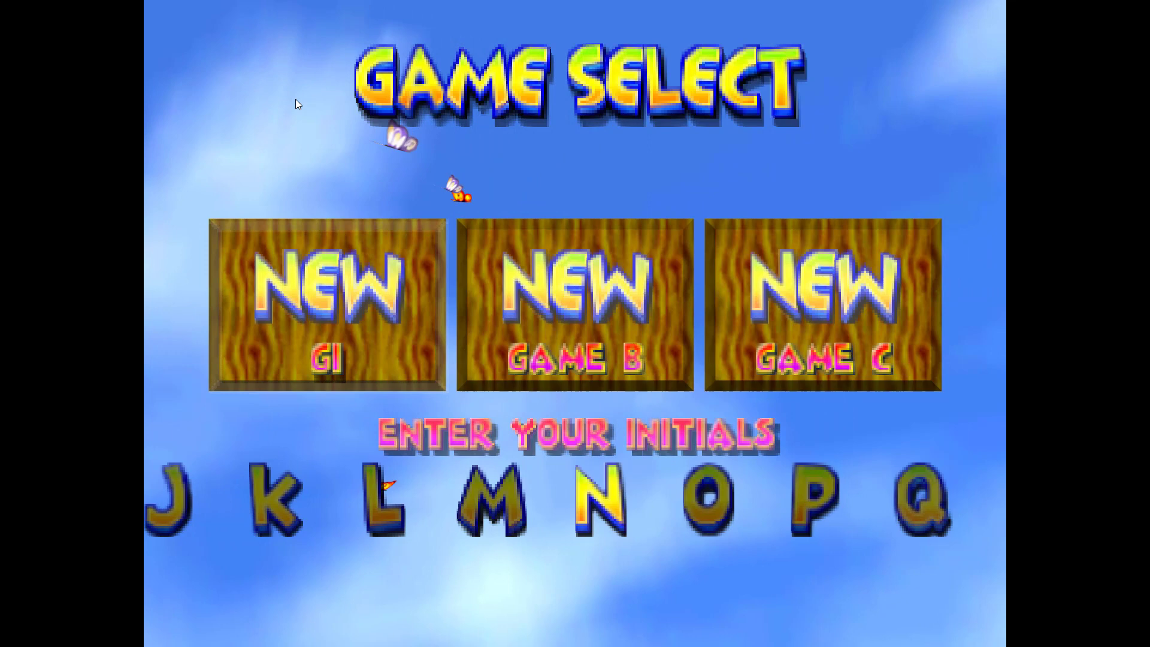
pyautogui.press('Right')
pyautogui.press('Return')
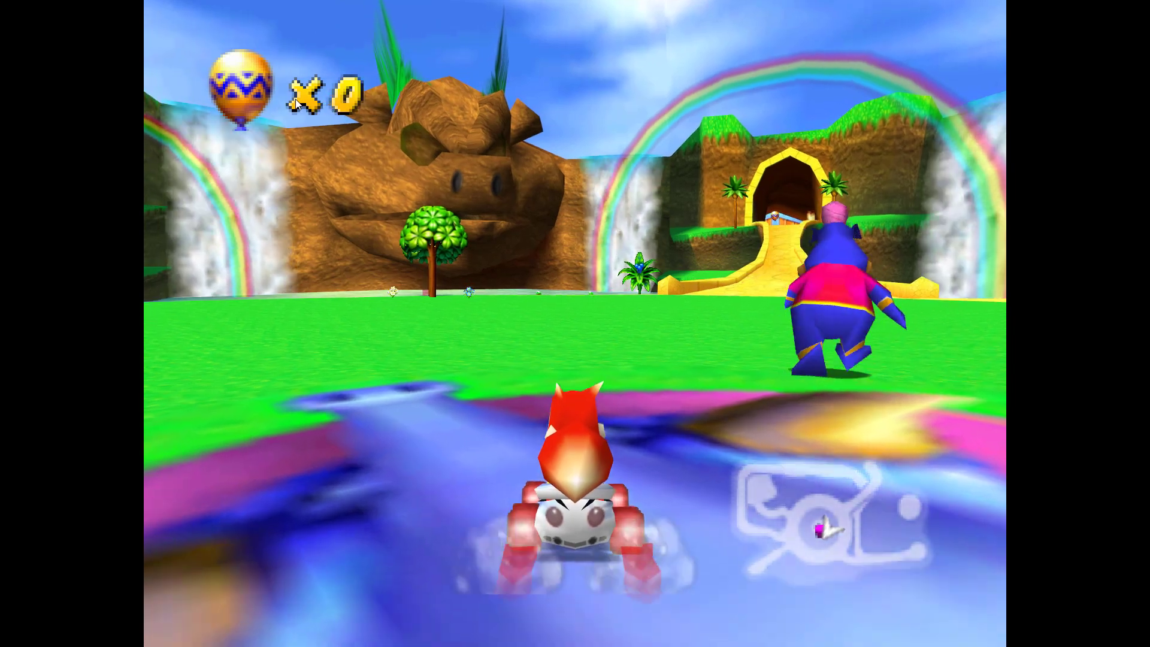
pyautogui.press('Left')
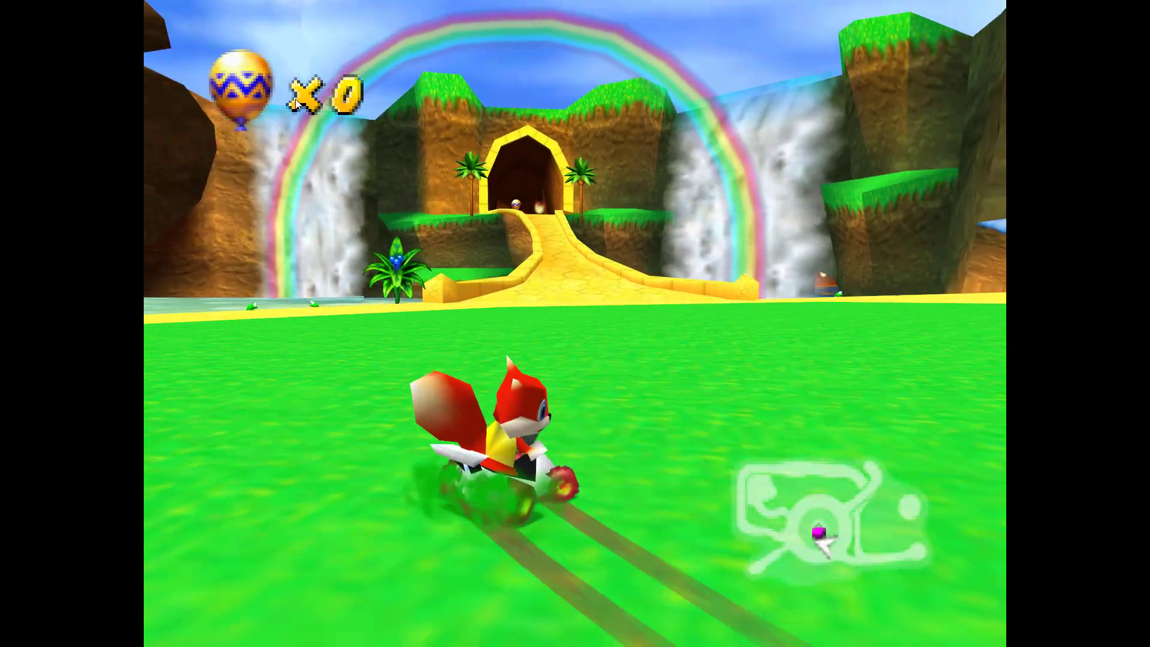
pyautogui.press('Right')
pyautogui.press('Left')
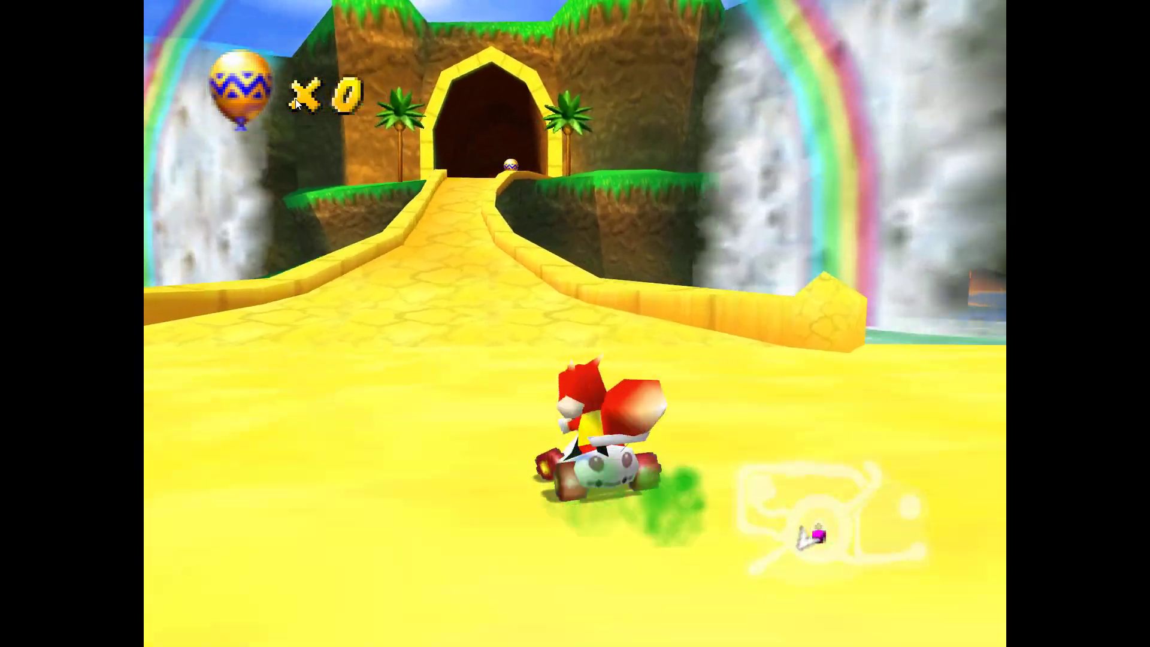
pyautogui.press('Right')
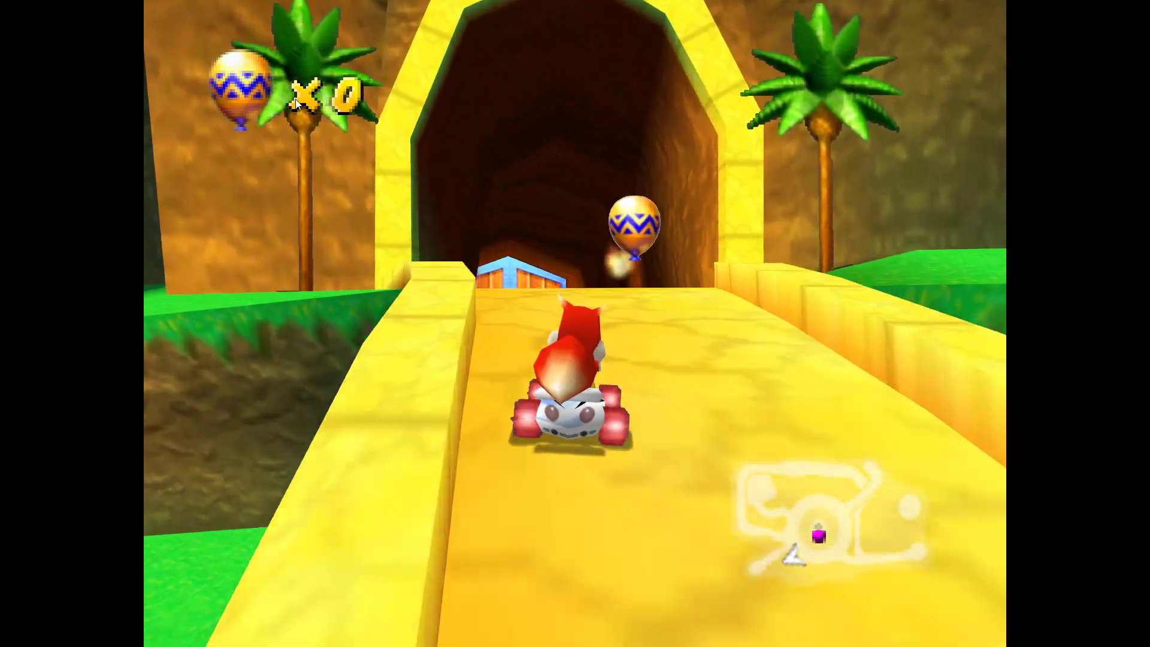
pyautogui.press('Left')
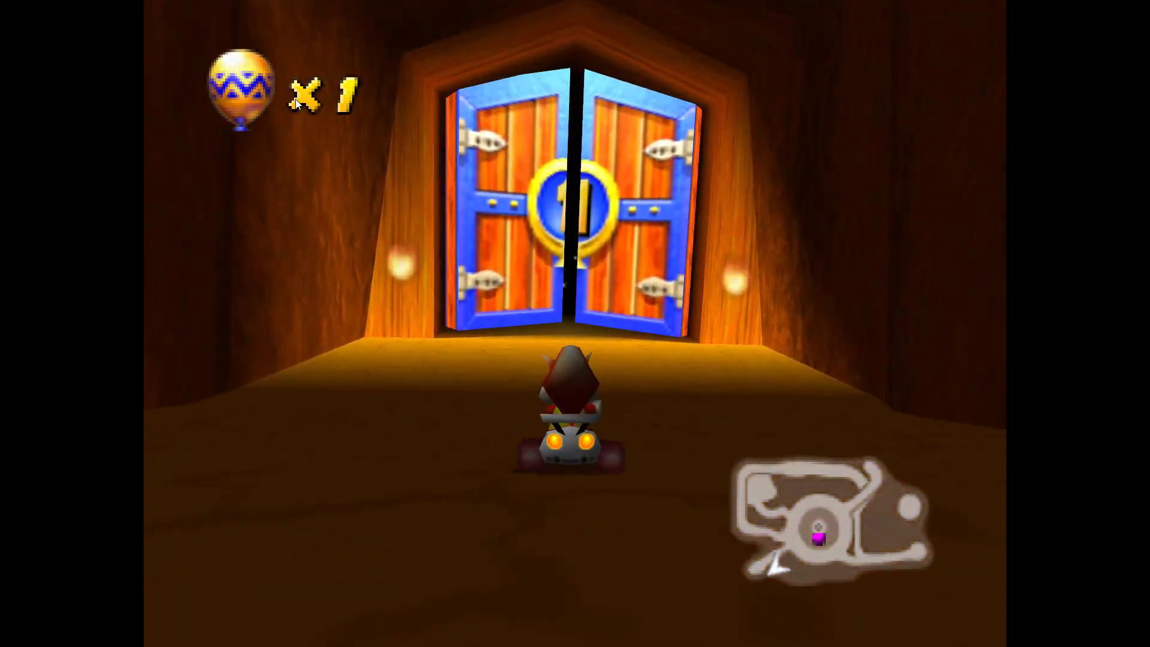
pyautogui.press('Up')
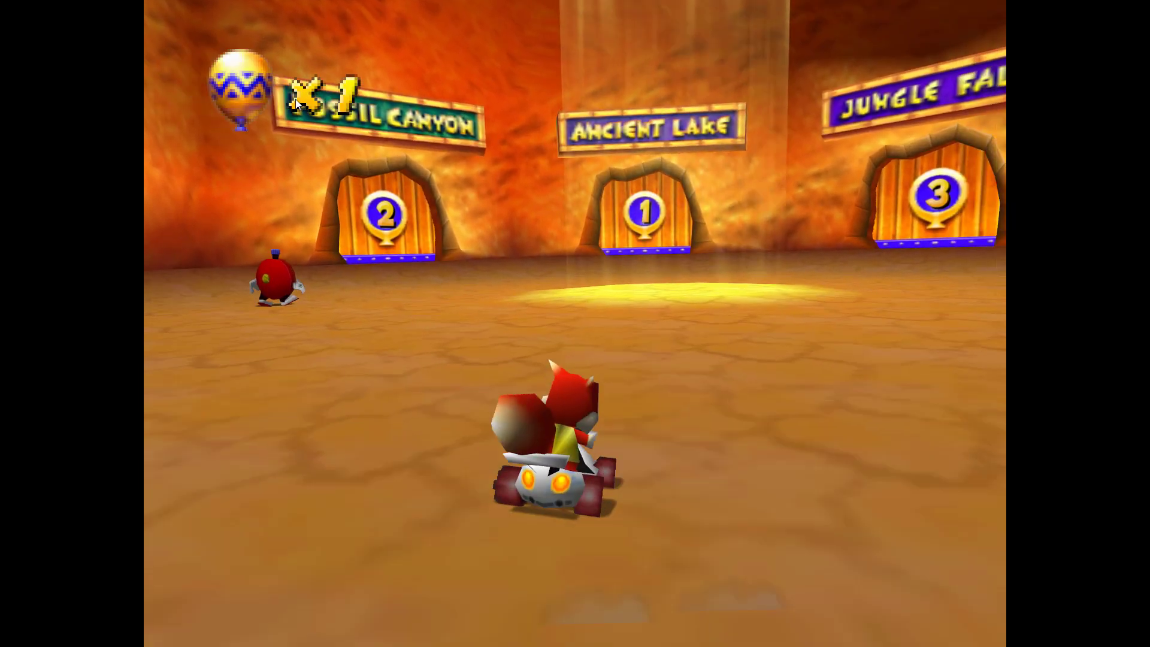
pyautogui.press('Up')
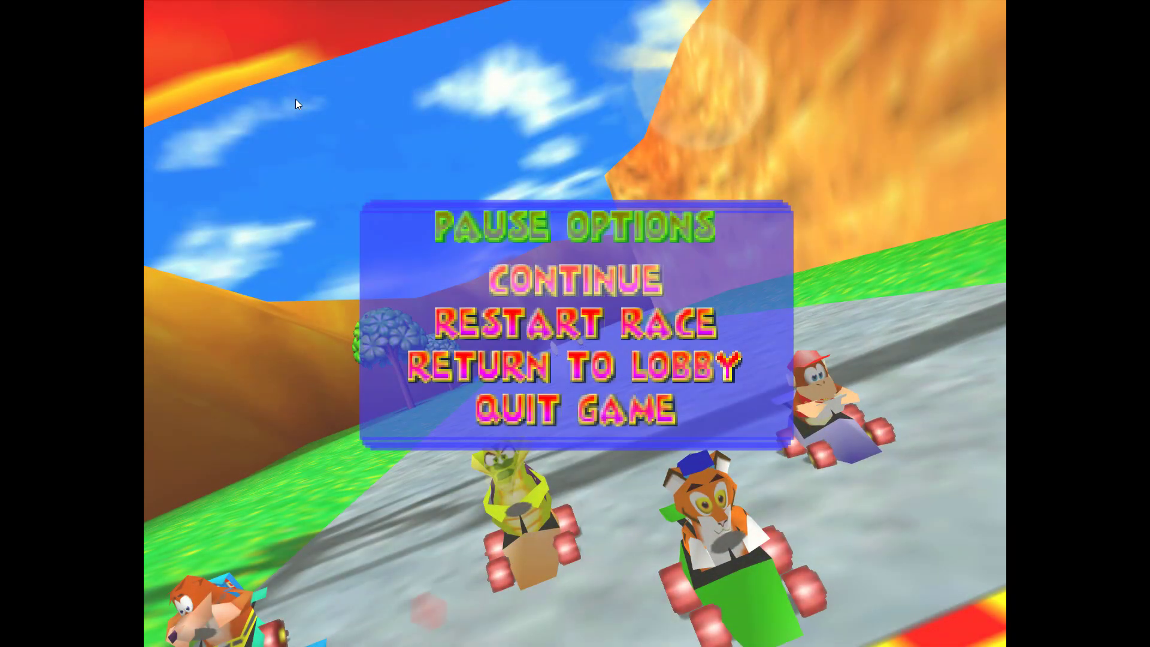
# Step: Return the paused race to windowed mode, and save its emulator state and load it back
pyautogui.hotkey('alt', 'Return')
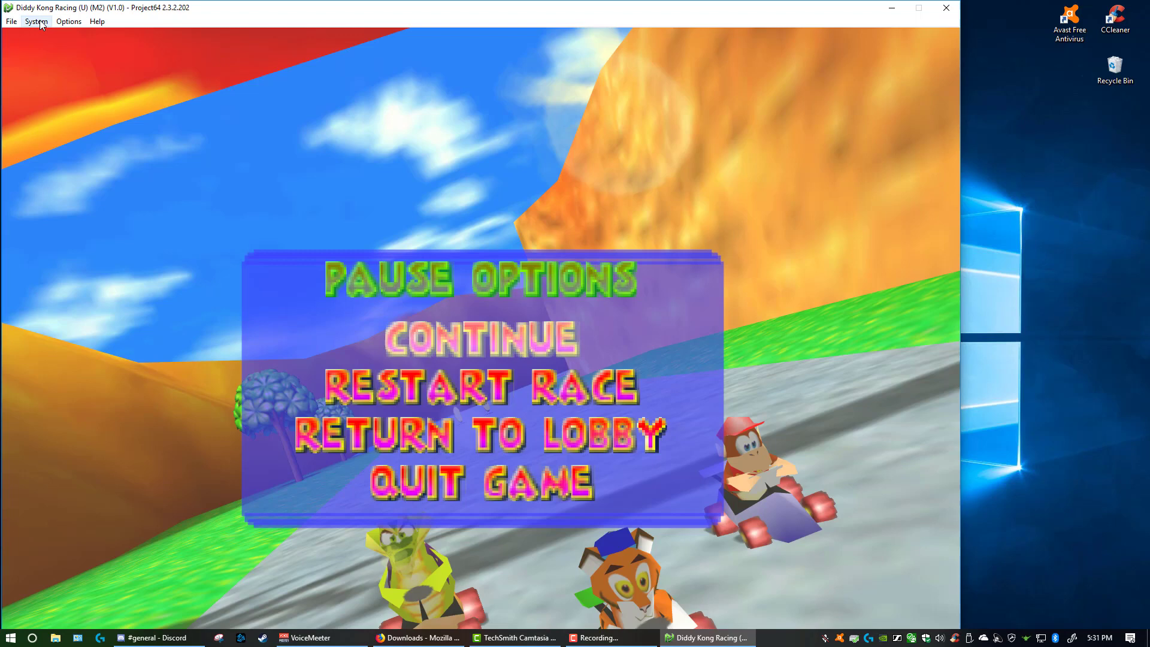
pyautogui.click(68, 22)
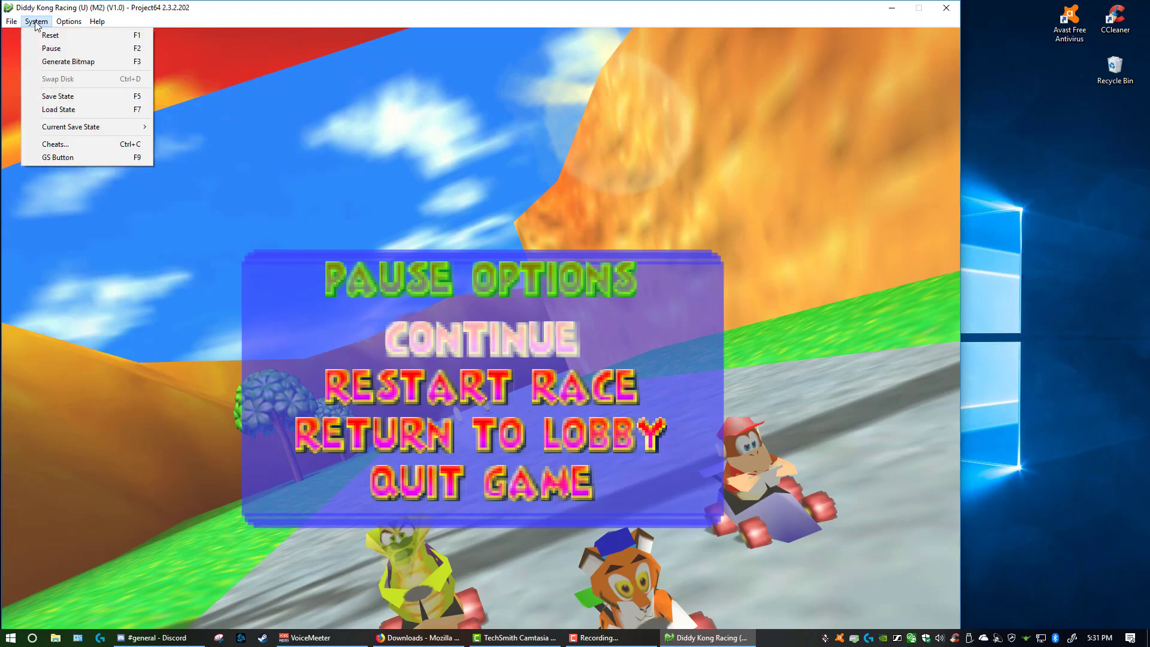
pyautogui.moveTo(33, 30)
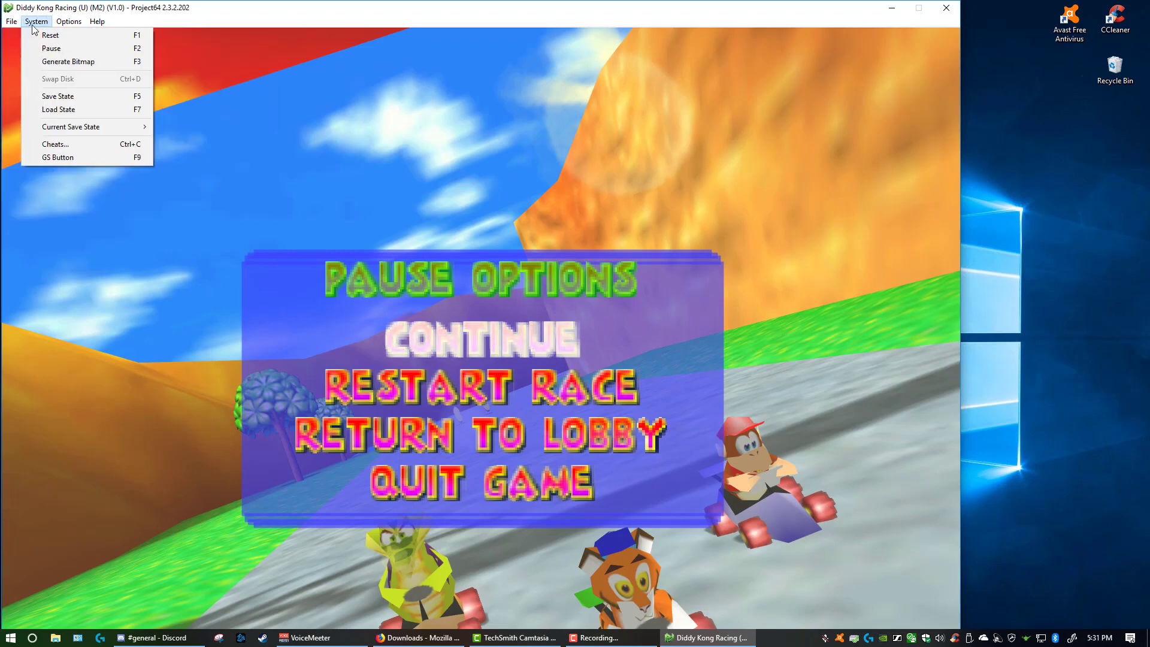
pyautogui.click(96, 98)
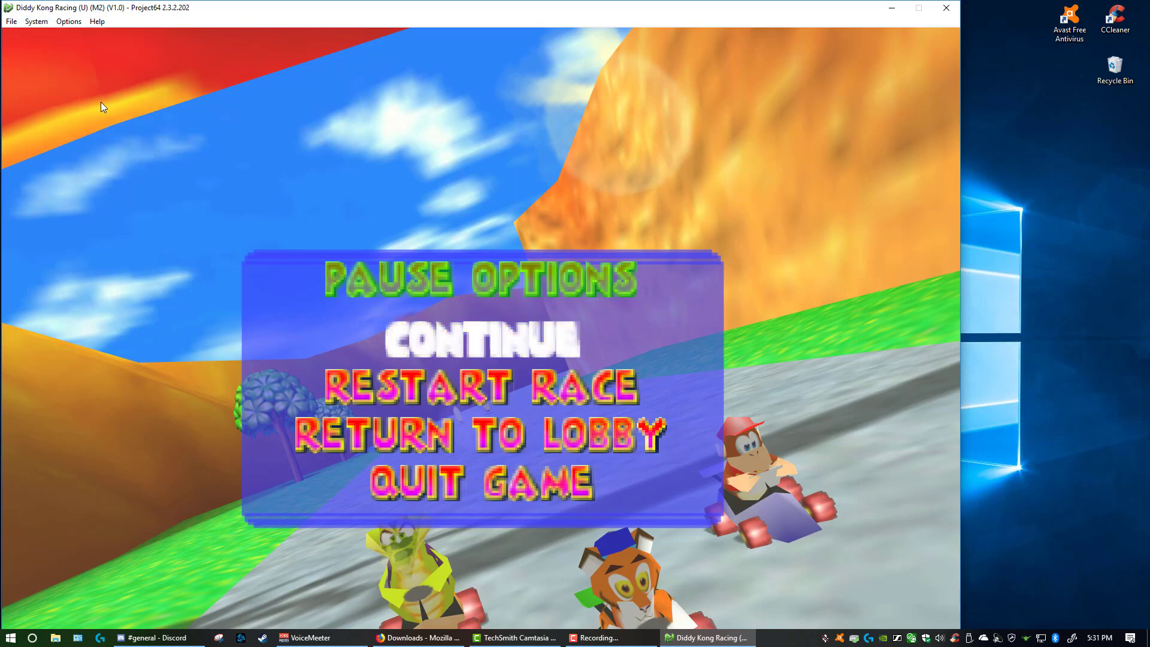
pyautogui.click(36, 21)
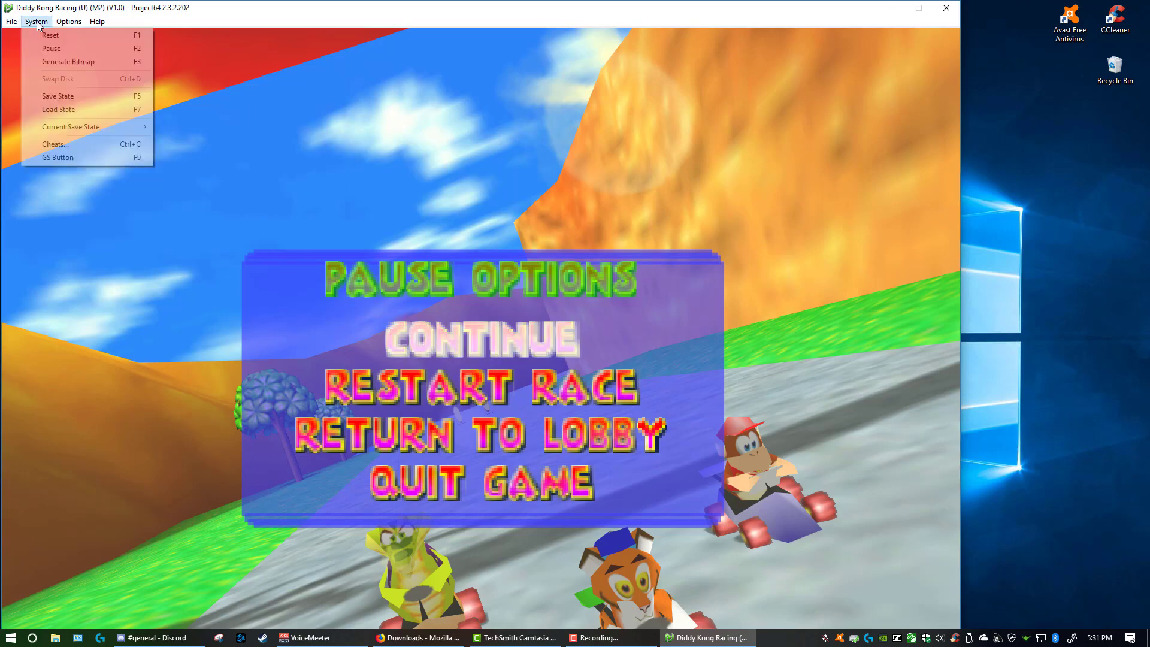
pyautogui.click(66, 110)
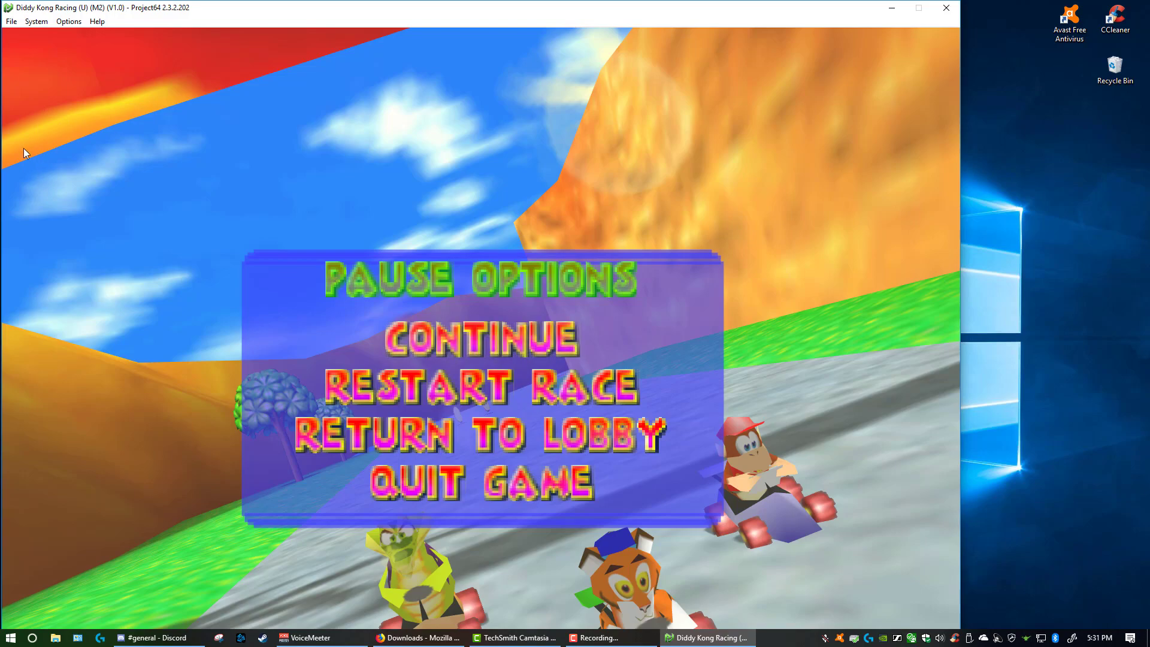
# Step: Continue the paused race and switch the game to full screen
pyautogui.press('Return')
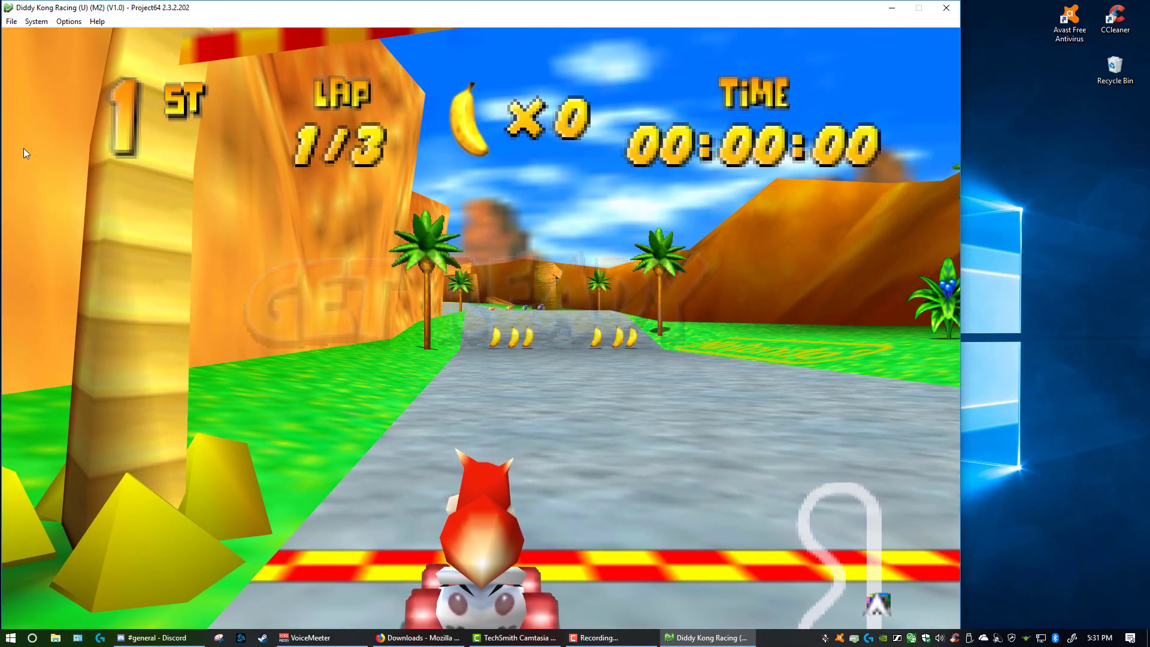
pyautogui.hotkey('alt', 'Return')
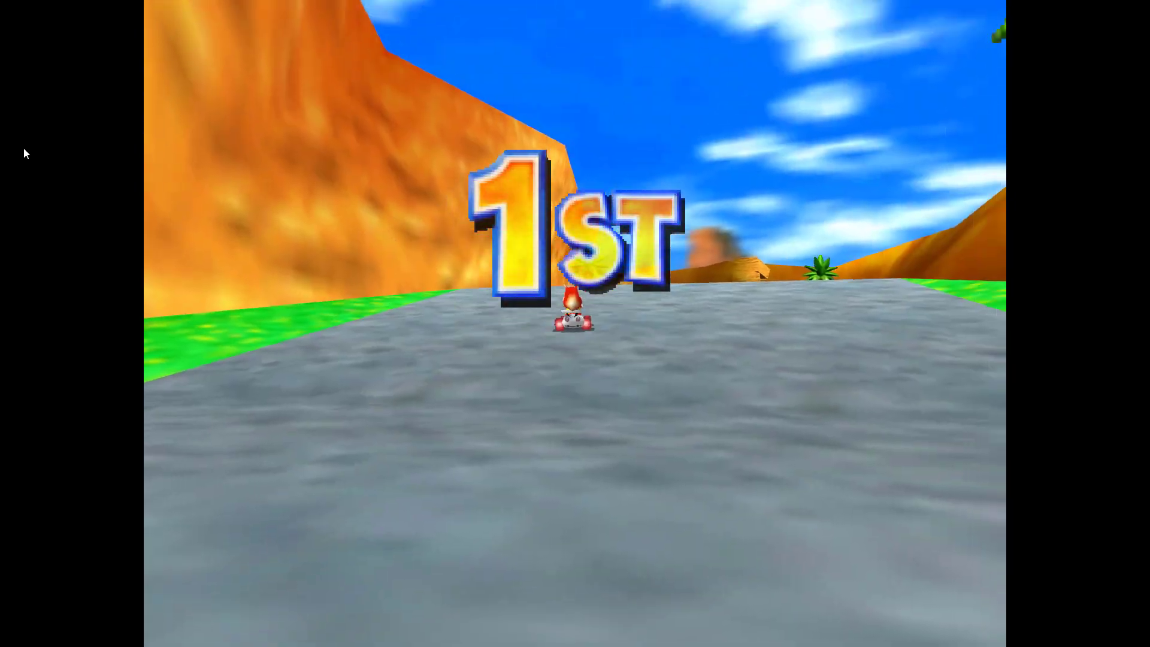
# Step: Return the game to windowed mode and save its emulator state
pyautogui.hotkey('alt', 'Return')
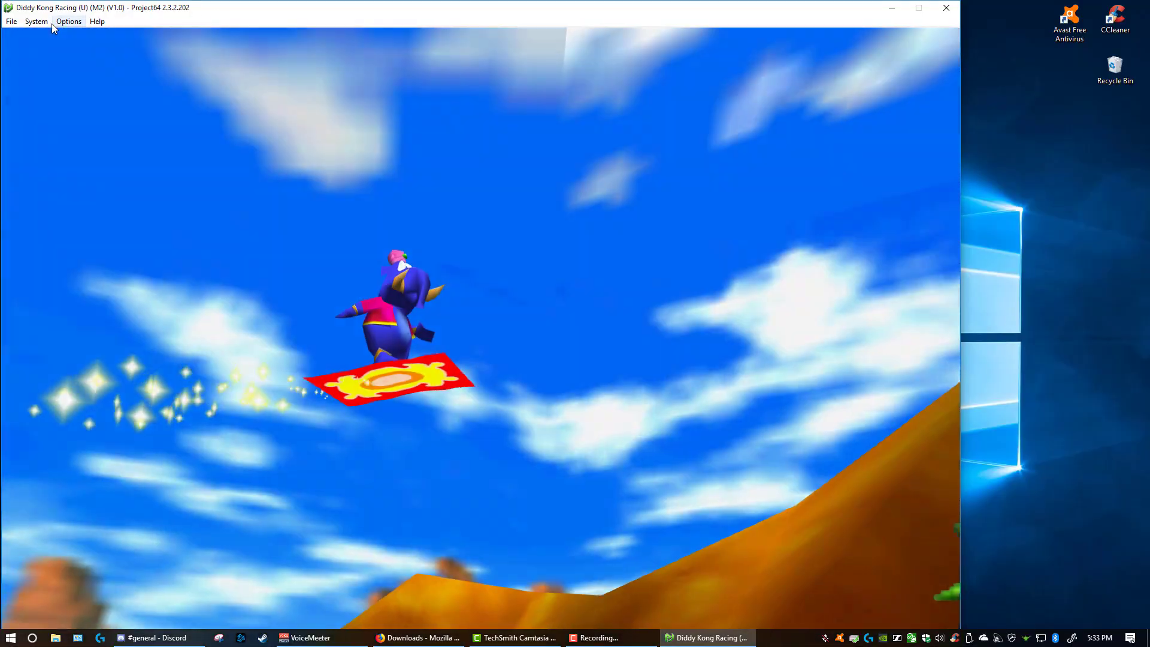
pyautogui.click(36, 21)
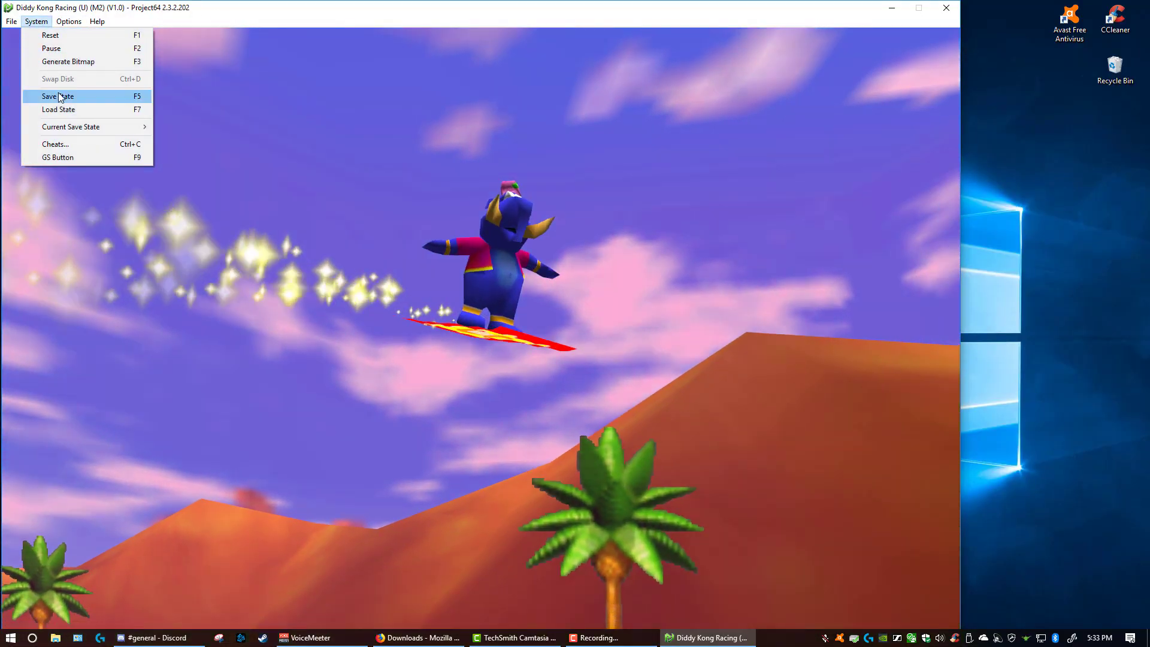
pyautogui.click(59, 94)
# Step: Pause the emulation and move the game window toward the middle of the desktop
pyautogui.click(37, 23)
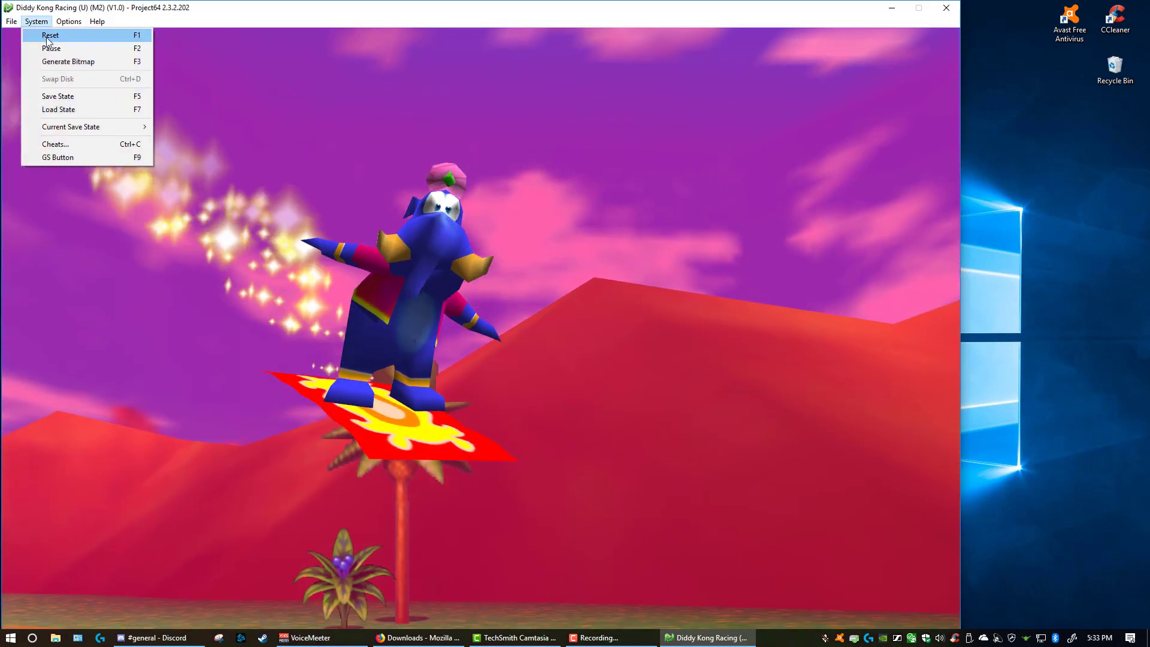
pyautogui.click(51, 48)
pyautogui.click(37, 22)
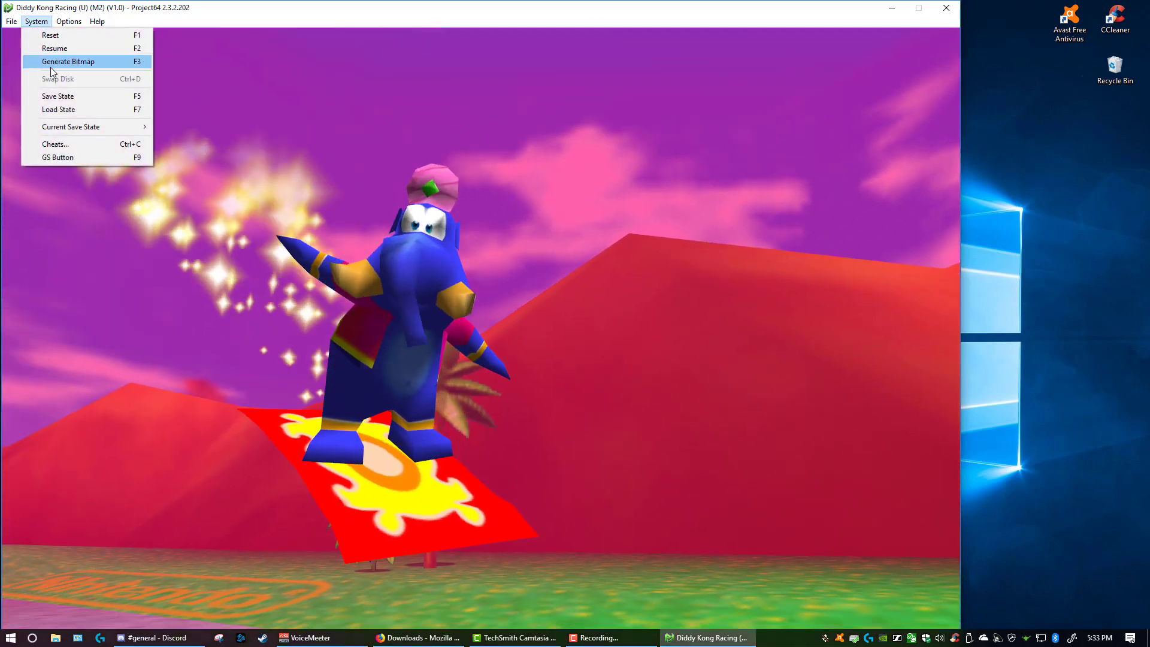
pyautogui.click(233, 11)
pyautogui.moveTo(156, 7); pyautogui.dragTo(250, 13)
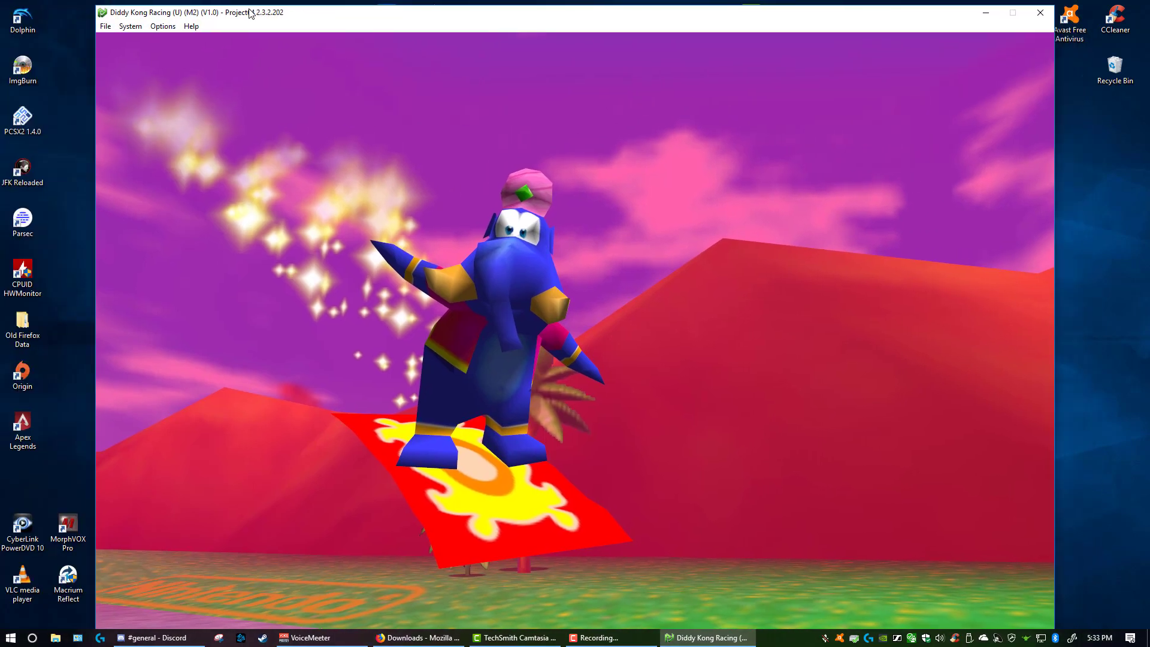
# Step: Open the controller plugin configuration for a brief check and close it without changes
pyautogui.click(174, 27)
pyautogui.click(184, 84)
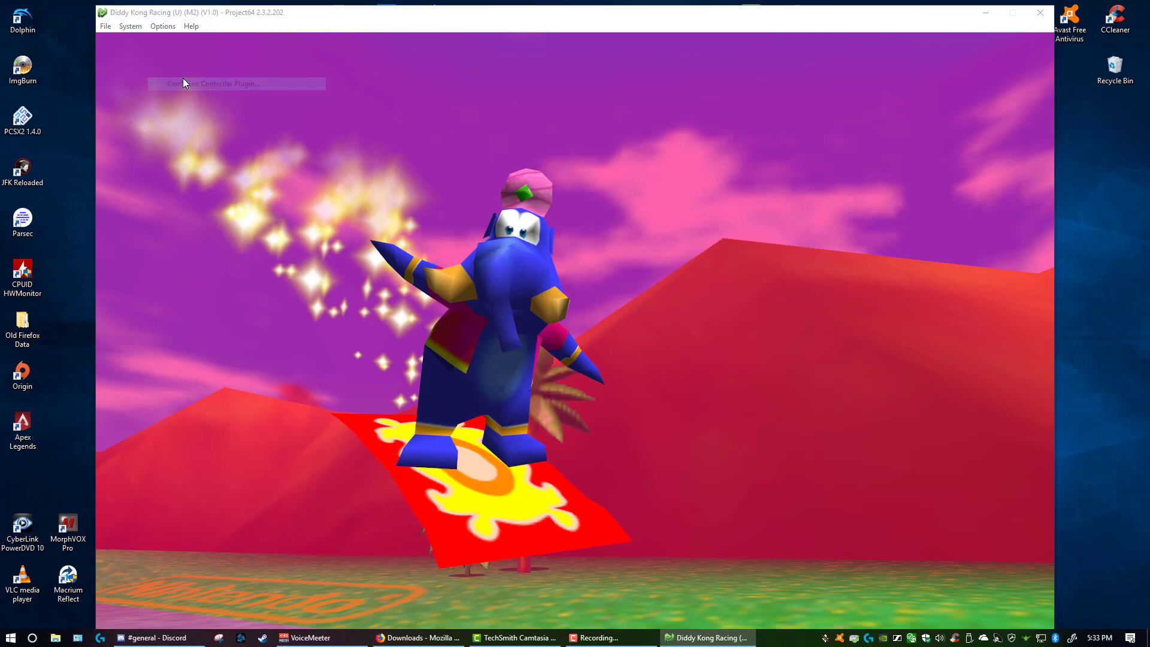
pyautogui.click(314, 206)
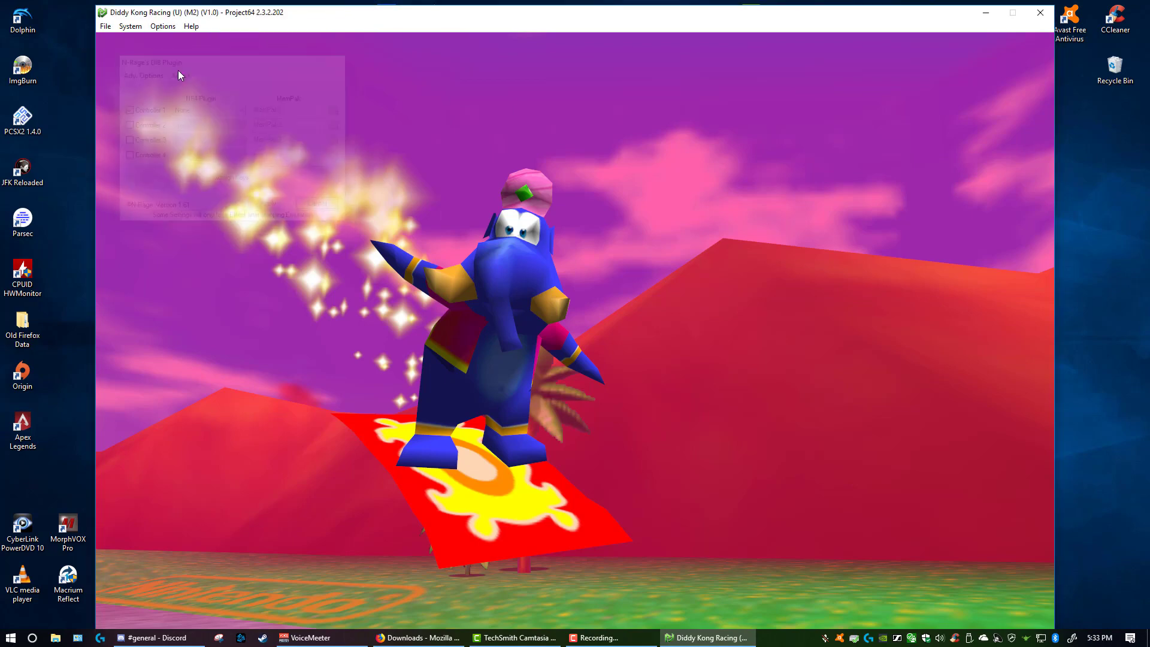
# Step: Review the available input (controller) plugins in the emulator's plugin settings and close the settings without changes
pyautogui.click(163, 27)
pyautogui.click(200, 99)
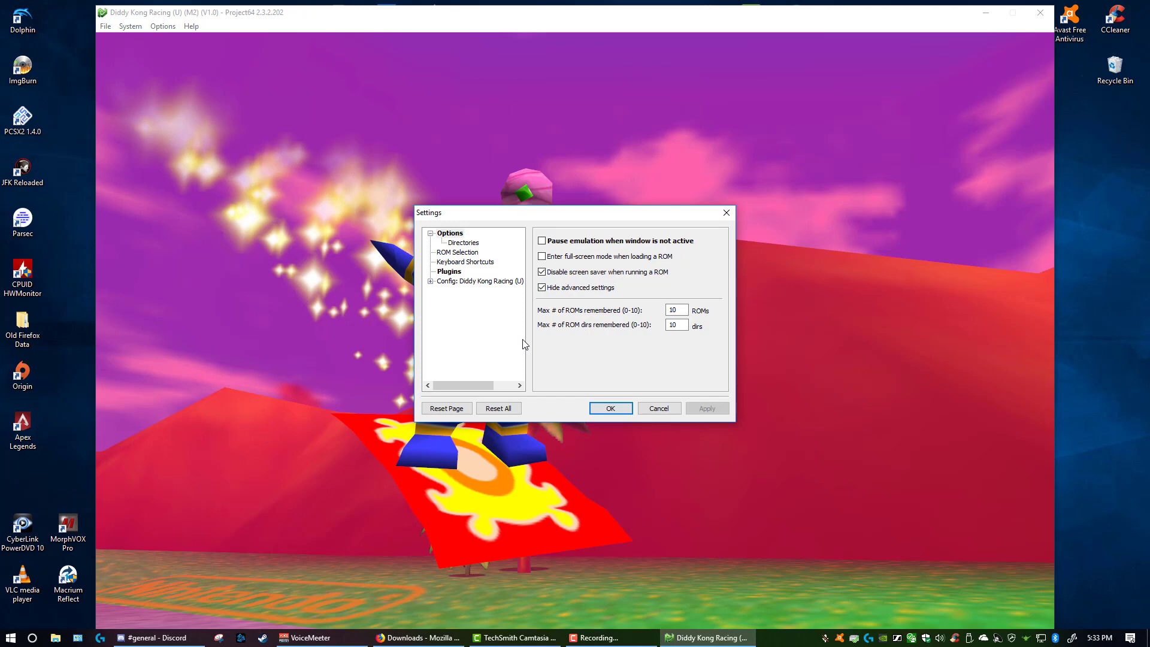
pyautogui.click(454, 272)
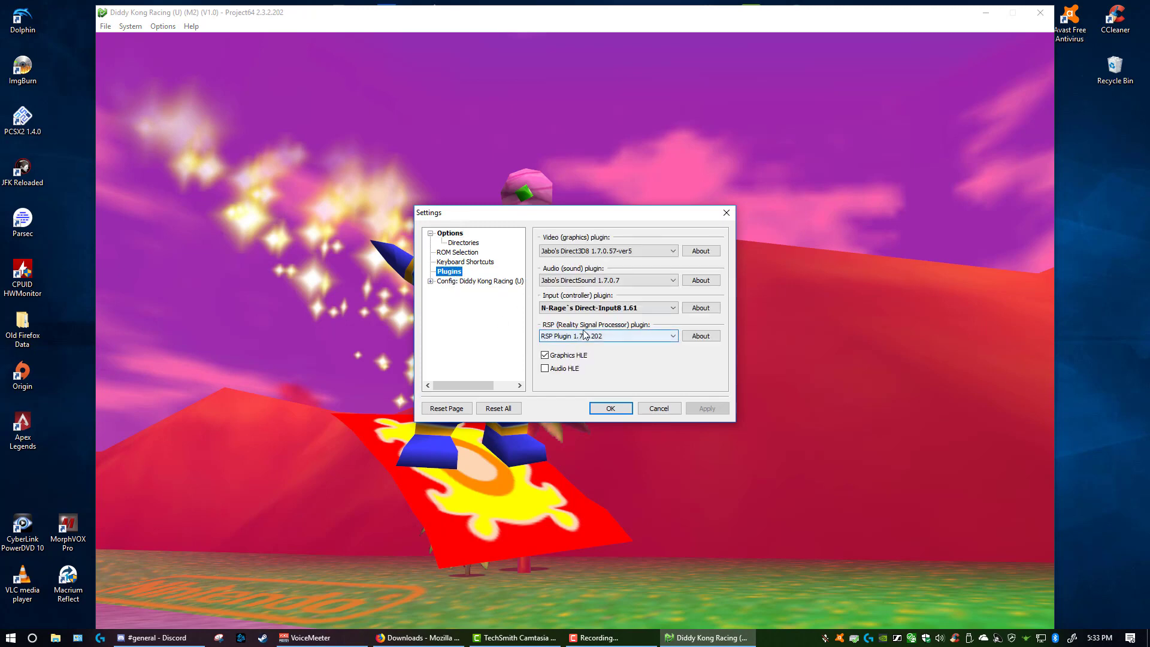
pyautogui.click(571, 307)
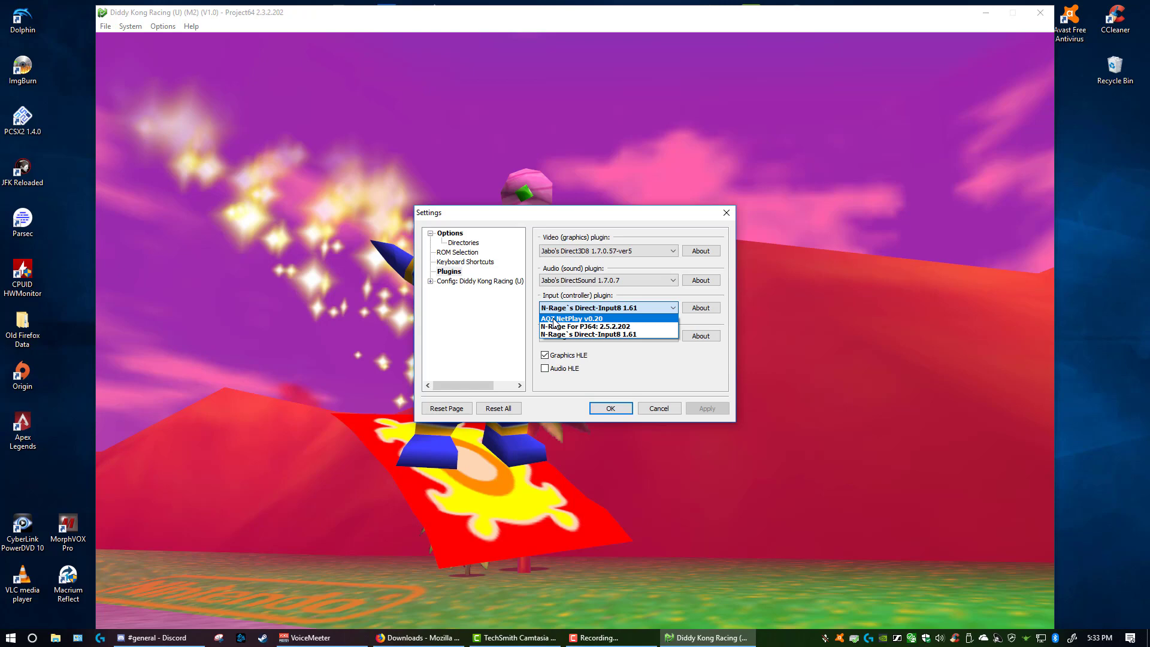
pyautogui.click(617, 236)
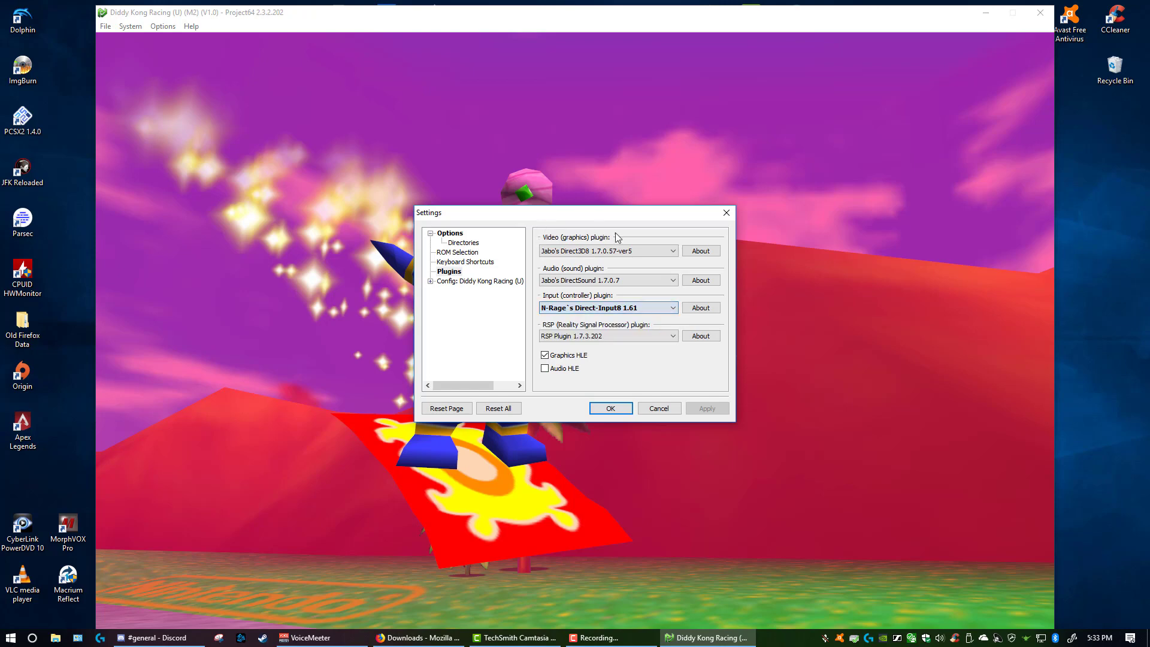
pyautogui.click(725, 214)
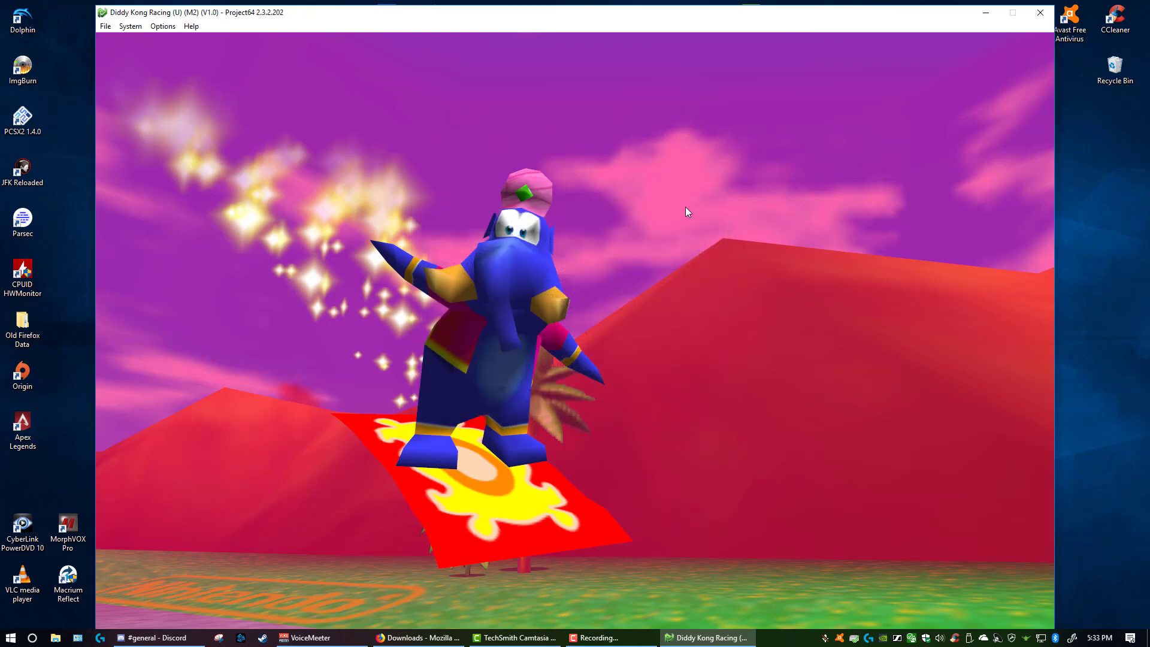